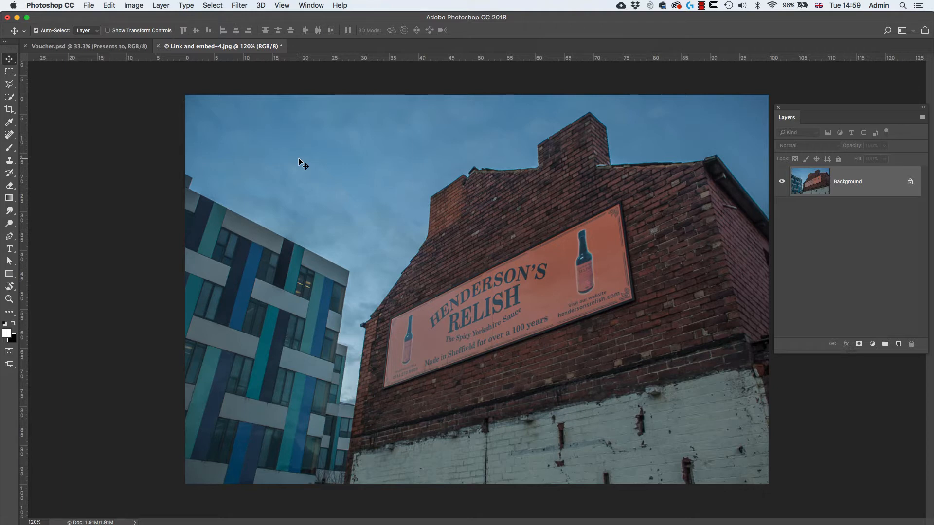
pyautogui.click(161, 5)
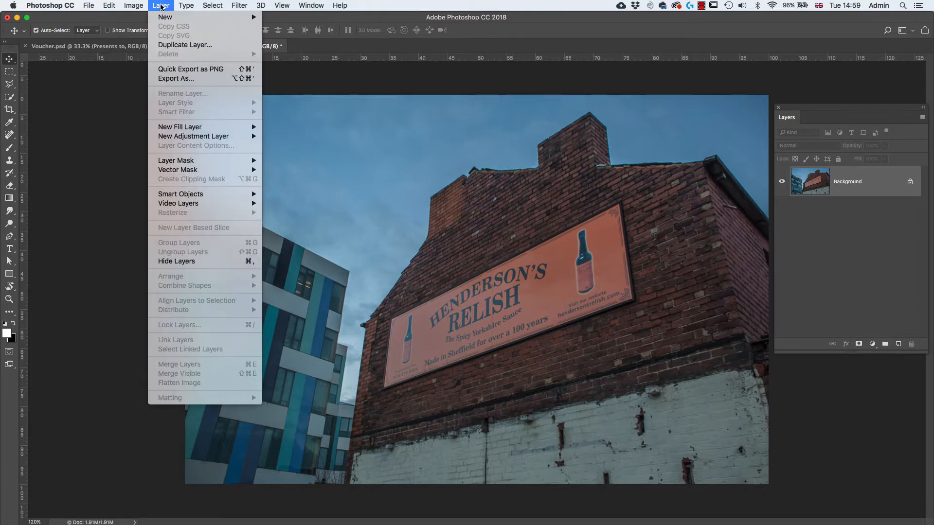
pyautogui.moveTo(193, 132)
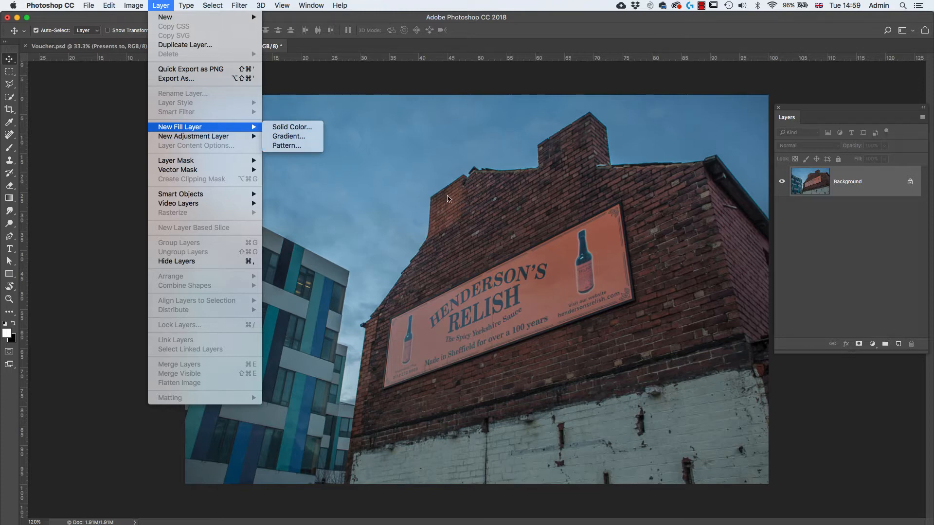
pyautogui.click(883, 285)
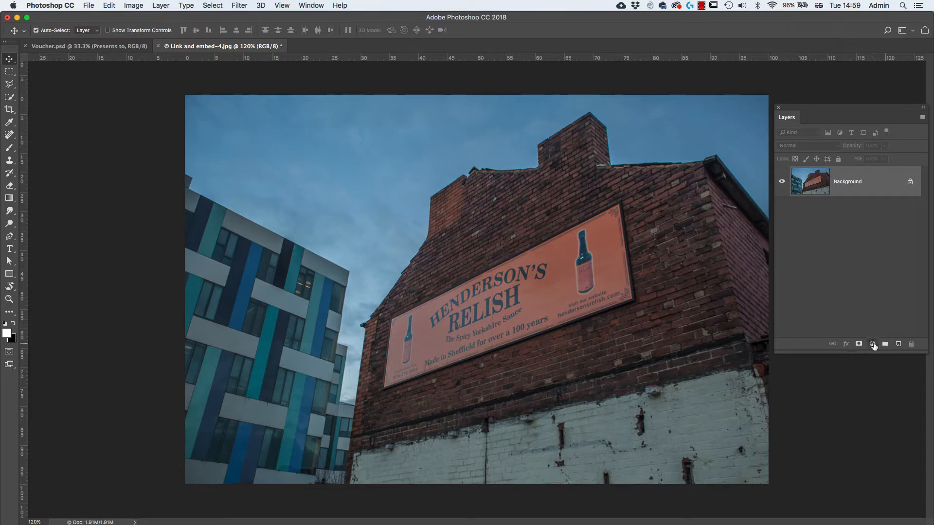
# Step: Add a Solid Color fill layer above the background photo with the blue 1018b5
pyautogui.click(873, 344)
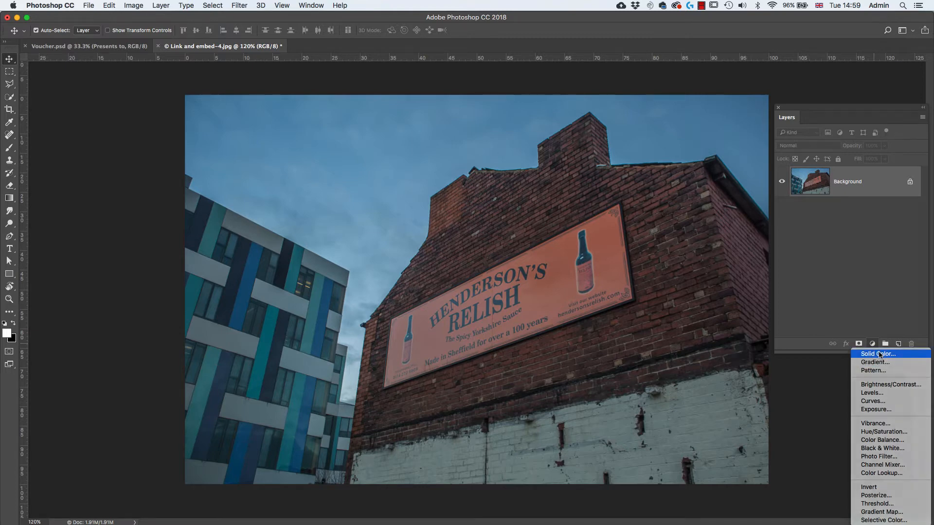
pyautogui.click(880, 354)
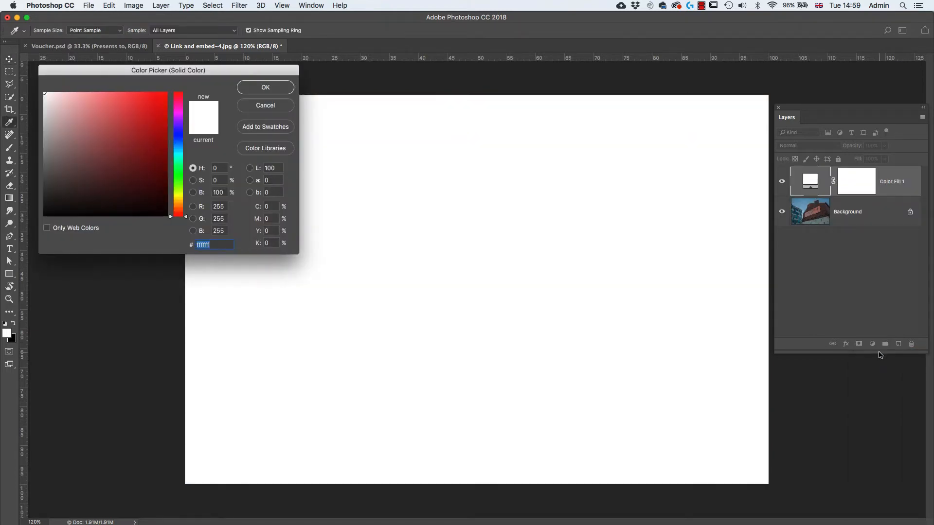
pyautogui.click(181, 135)
pyautogui.moveTo(160, 125); pyautogui.dragTo(156, 128)
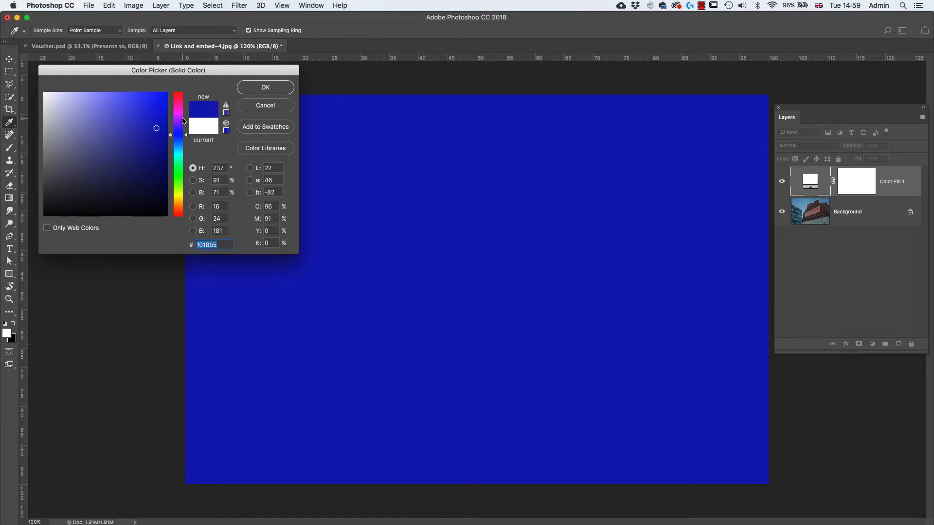
pyautogui.click(266, 88)
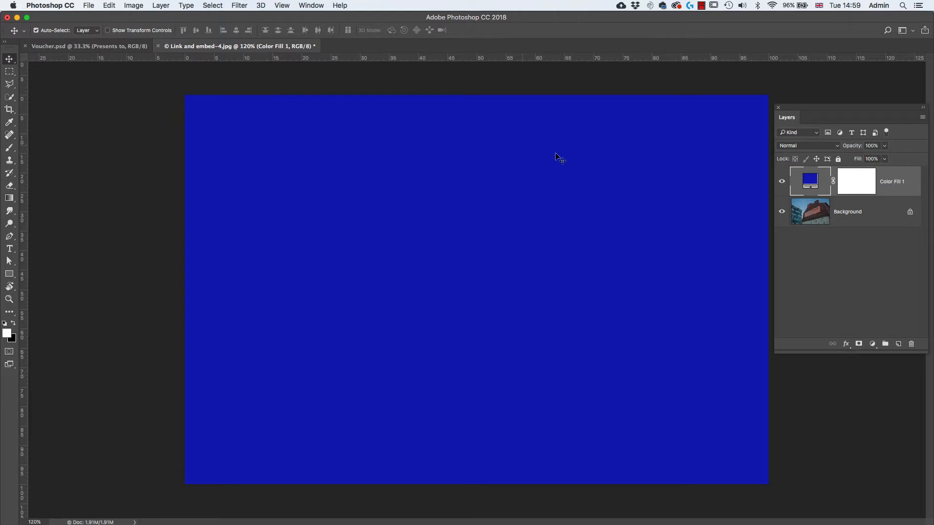
# Step: Inspect the fill layer's colour setting and its layer mask, and leave the colour thumbnail selected
pyautogui.doubleClick(812, 184)
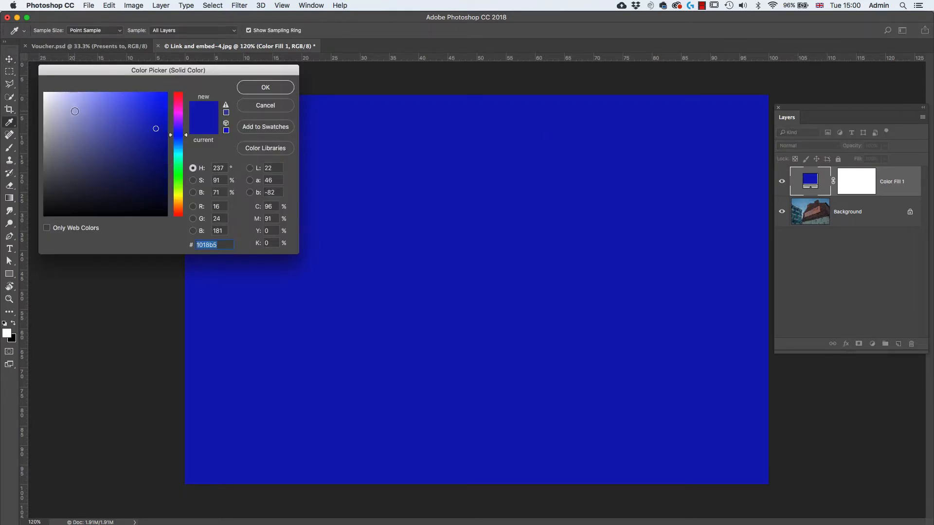
pyautogui.click(266, 88)
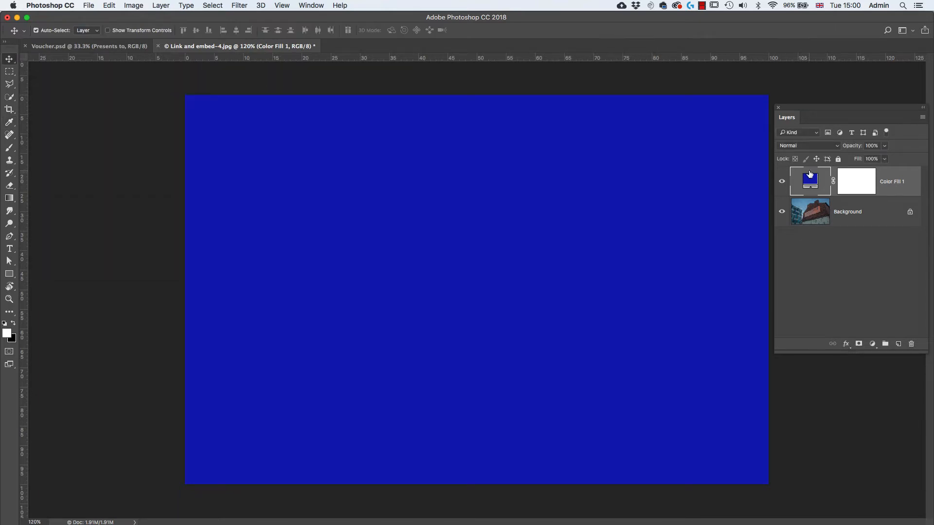
pyautogui.click(856, 186)
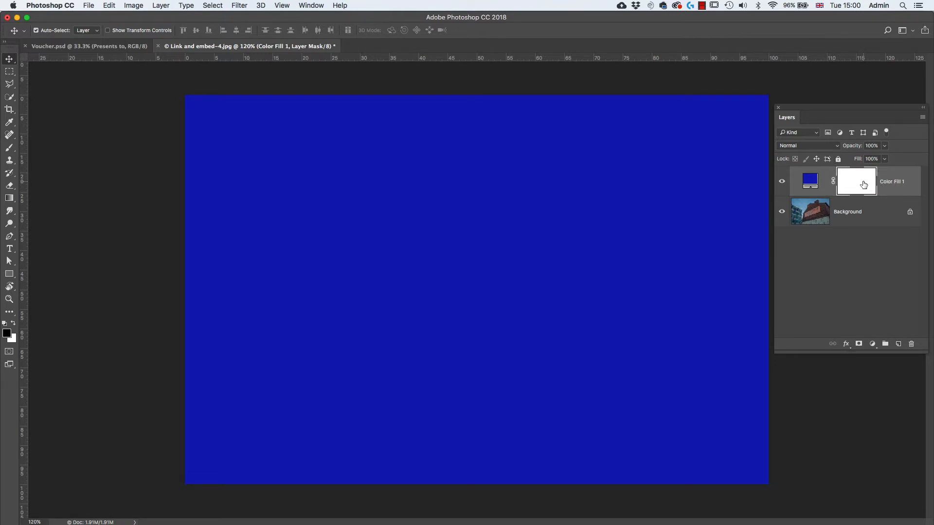
pyautogui.click(811, 182)
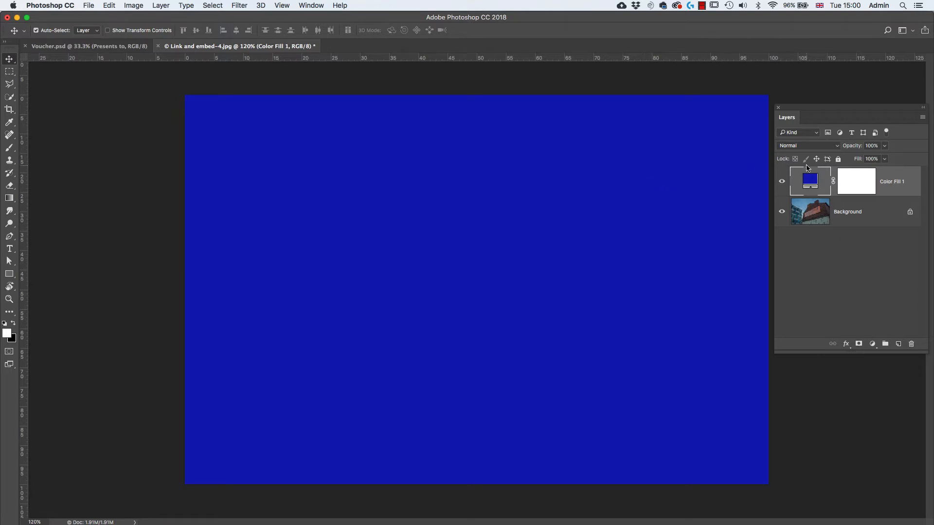
# Step: Try the blue fill layer at 60% opacity and restore it to 100%
pyautogui.click(886, 149)
pyautogui.moveTo(886, 159)
pyautogui.mouseDown()
pyautogui.moveTo(856, 161)
pyautogui.moveTo(868, 160)
pyautogui.mouseUp()
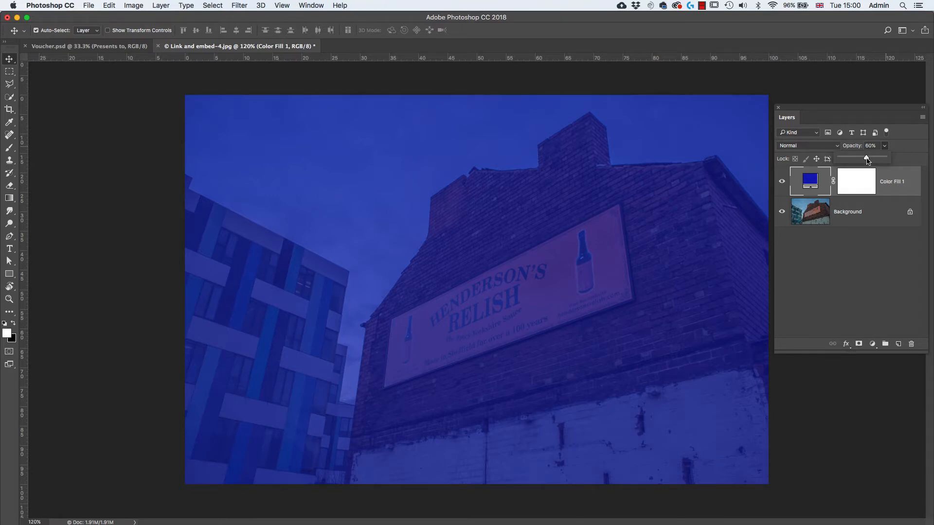
pyautogui.moveTo(867, 160); pyautogui.dragTo(902, 168)
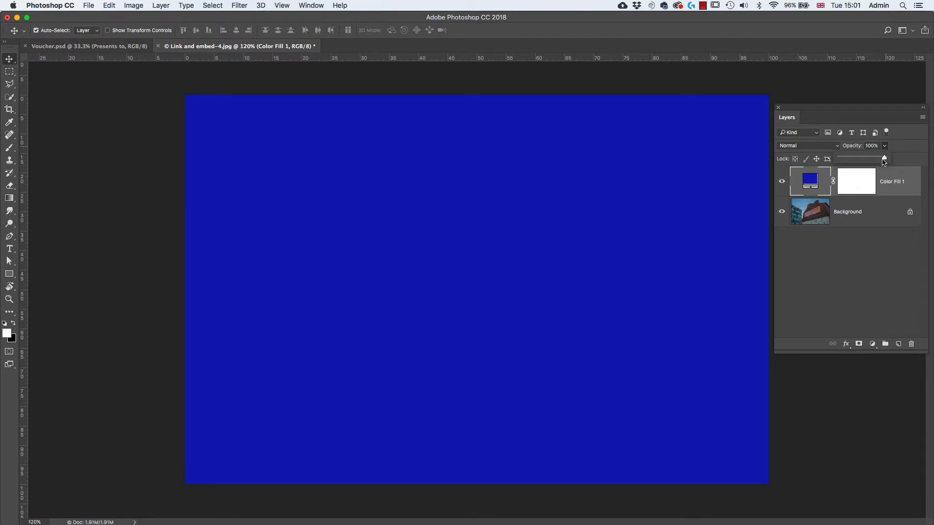
# Step: Try the Lighten and Multiply blend modes on the blue fill layer
pyautogui.click(838, 147)
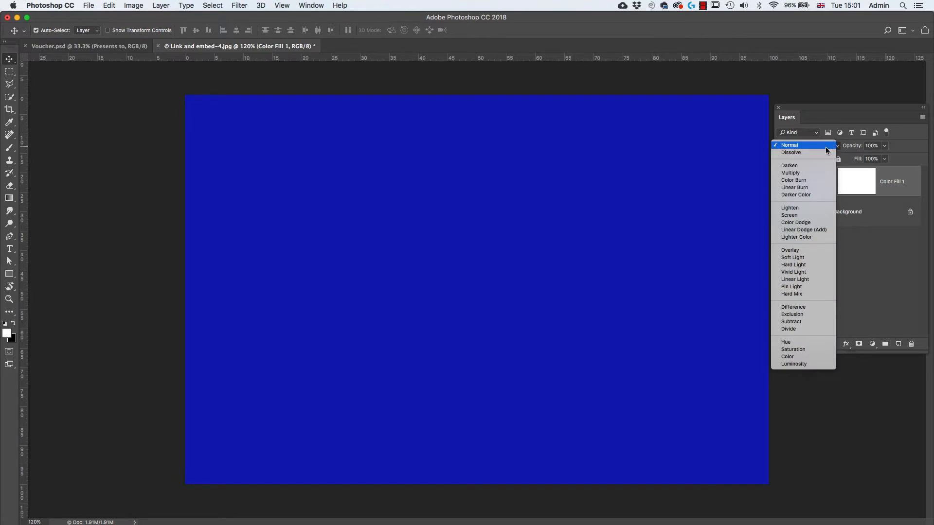
pyautogui.click(808, 211)
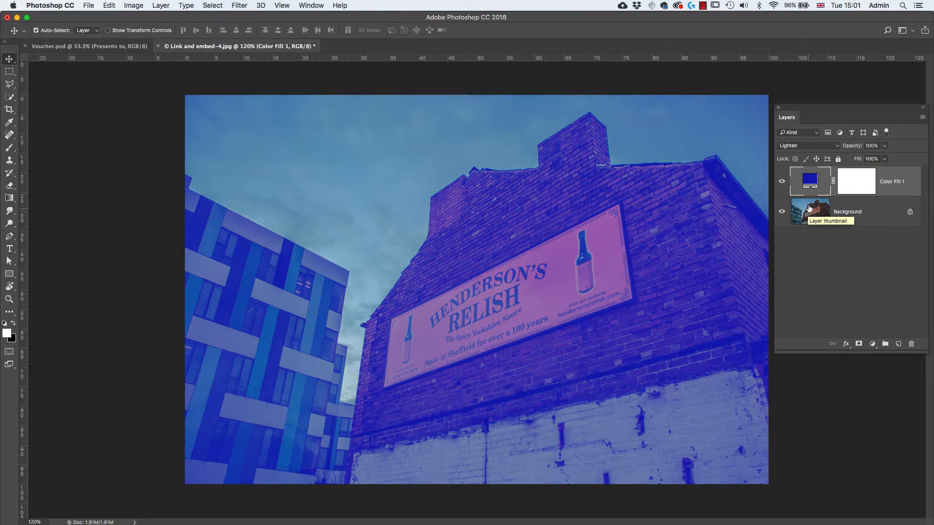
pyautogui.click(838, 149)
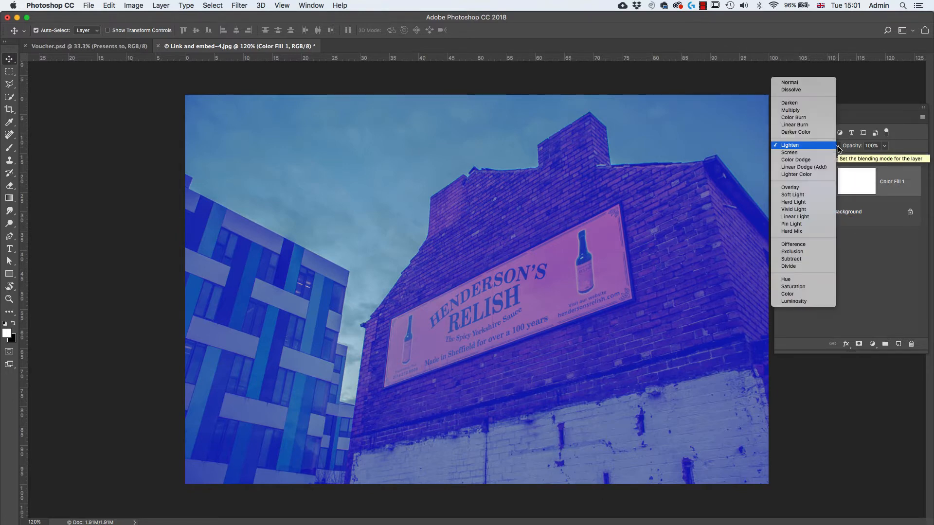
pyautogui.click(815, 113)
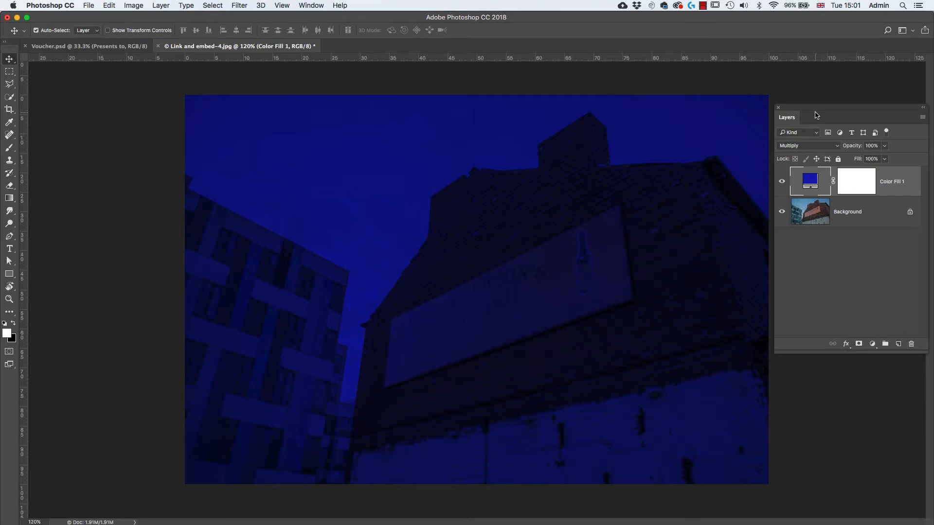
# Step: Try the Multiply fill layer at 57% opacity and restore it to 100%
pyautogui.click(885, 146)
pyautogui.moveTo(885, 159); pyautogui.dragTo(865, 160)
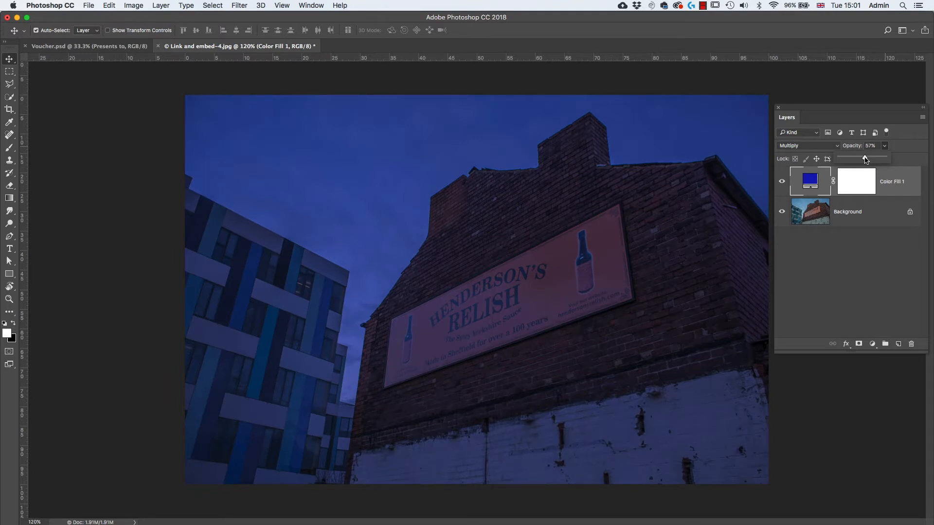
pyautogui.moveTo(866, 160); pyautogui.dragTo(904, 161)
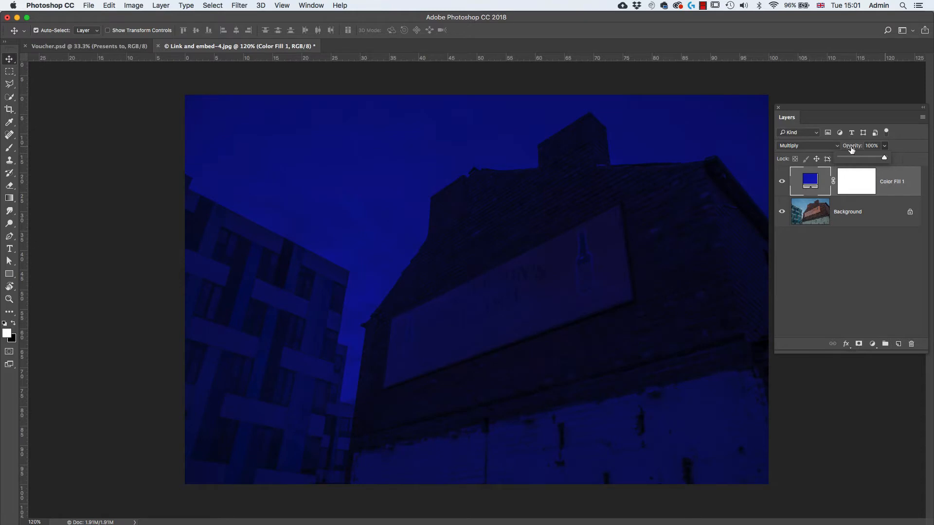
# Step: Set the fill layer's blend mode to Overlay and its opacity to 55%
pyautogui.click(837, 146)
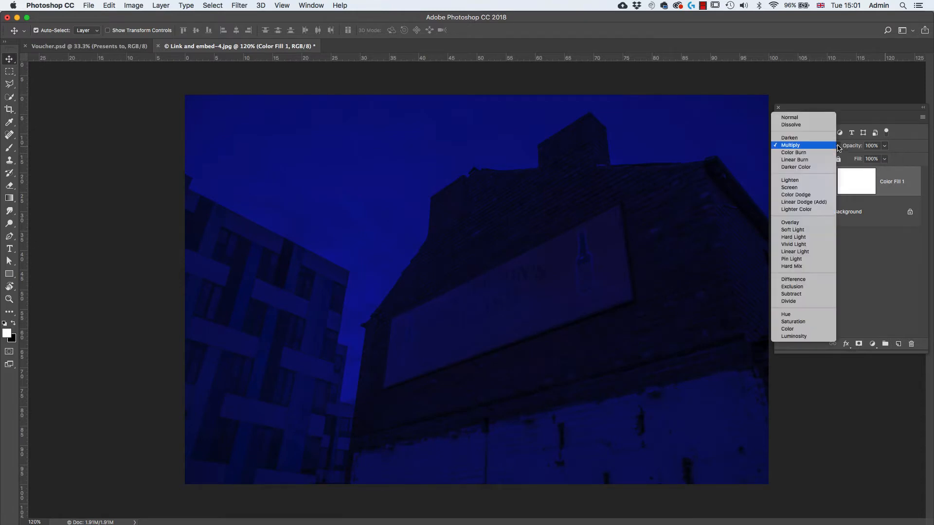
pyautogui.click(800, 224)
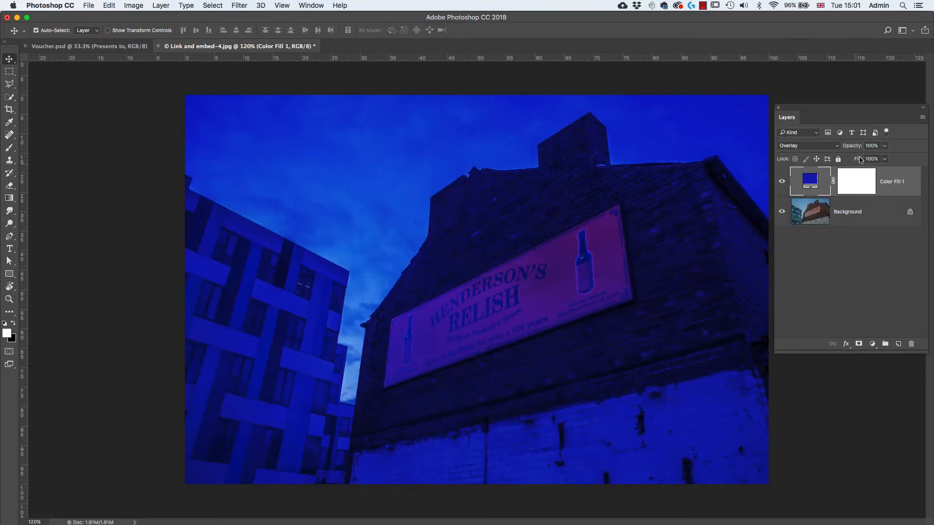
pyautogui.click(884, 146)
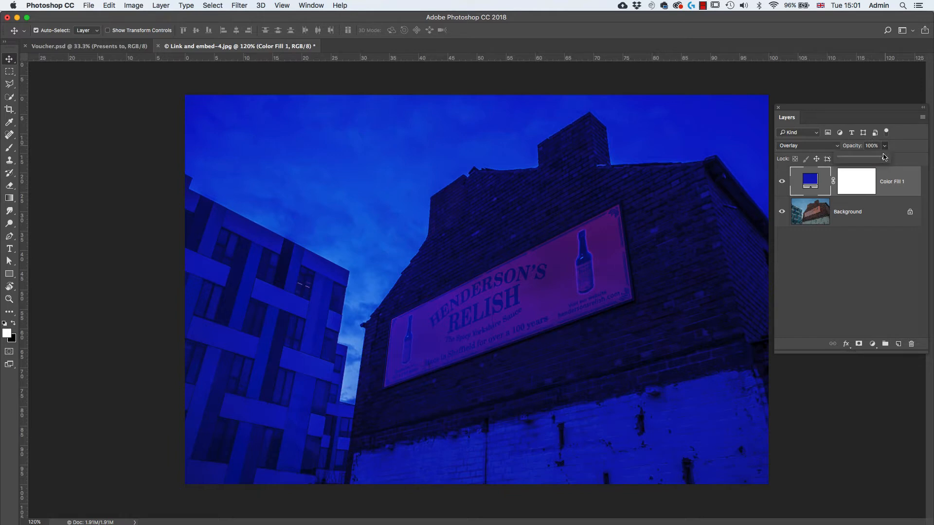
pyautogui.moveTo(884, 157); pyautogui.dragTo(865, 161)
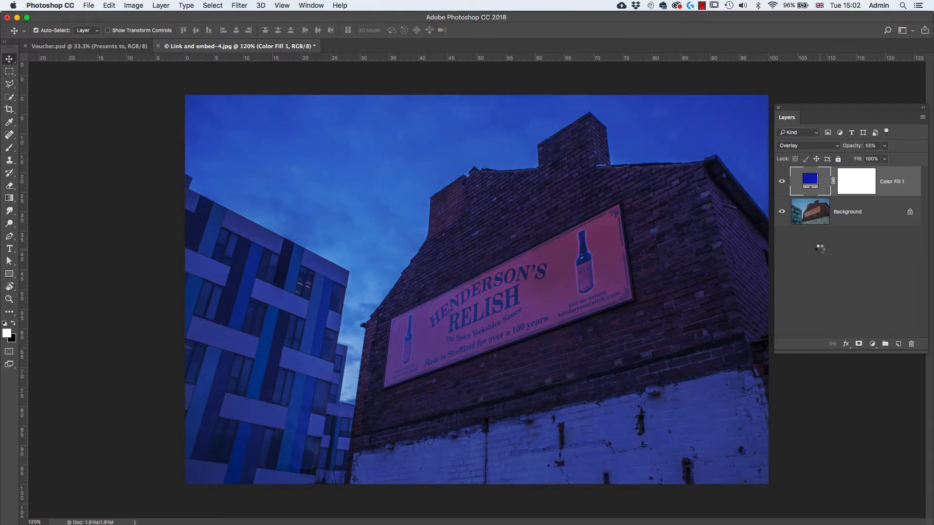
# Step: Preview green 087e0d and magenta 7e0869 as the fill layer's colour, and cancel the colour change
pyautogui.doubleClick(810, 182)
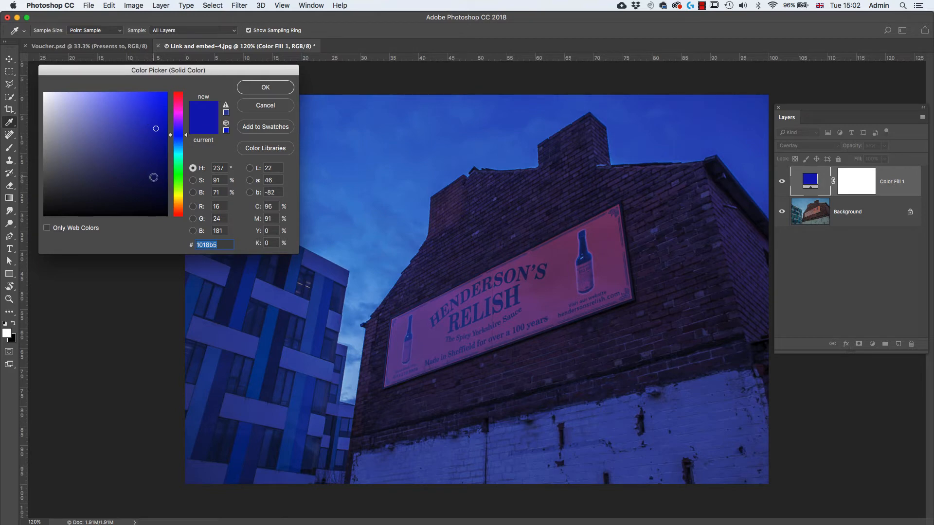
pyautogui.click(180, 174)
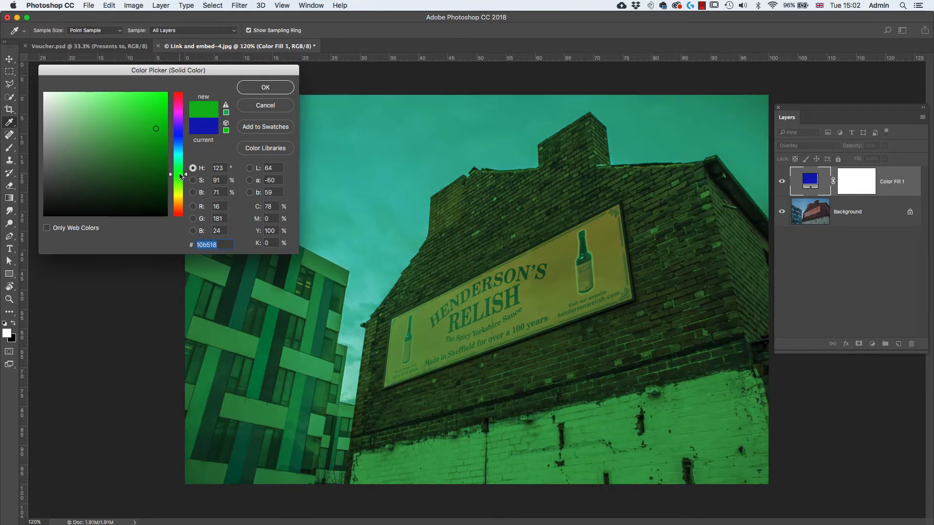
pyautogui.click(160, 155)
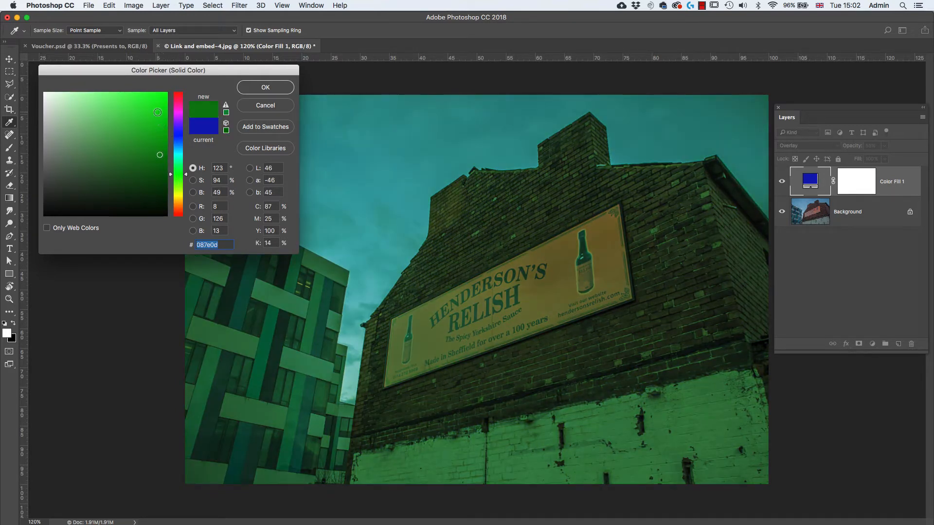
pyautogui.click(179, 111)
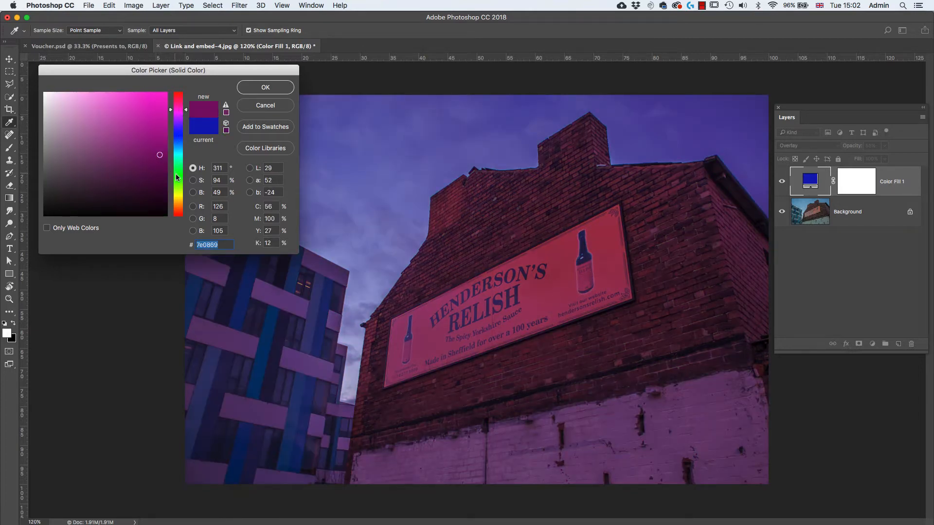
pyautogui.click(269, 107)
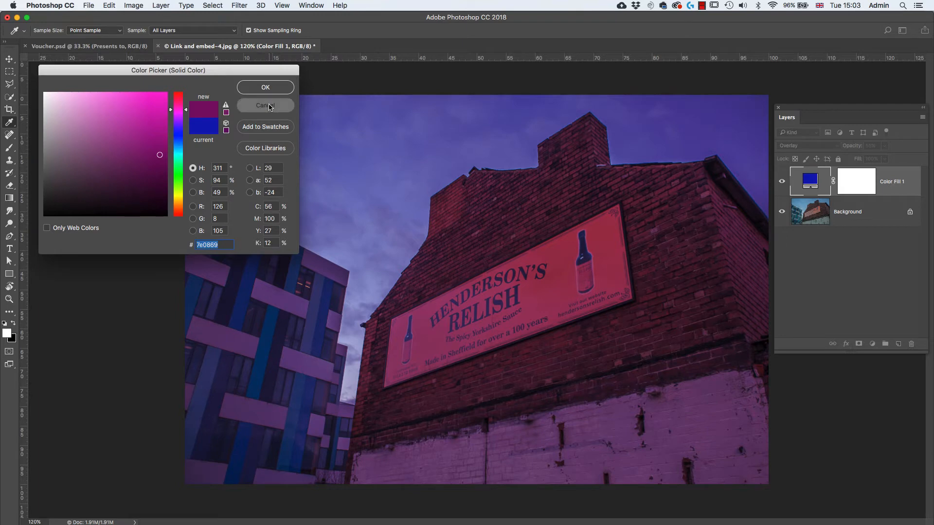
# Step: Recolour the fill layer with the brownish orange 9c6151 sampled from the wall sign, hiding the layer while sampling and showing it again
pyautogui.click(783, 182)
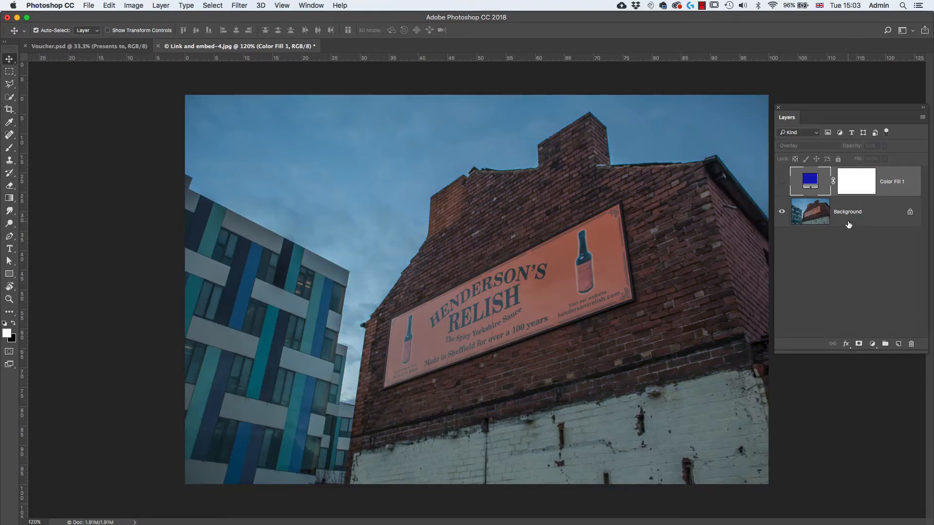
pyautogui.doubleClick(811, 183)
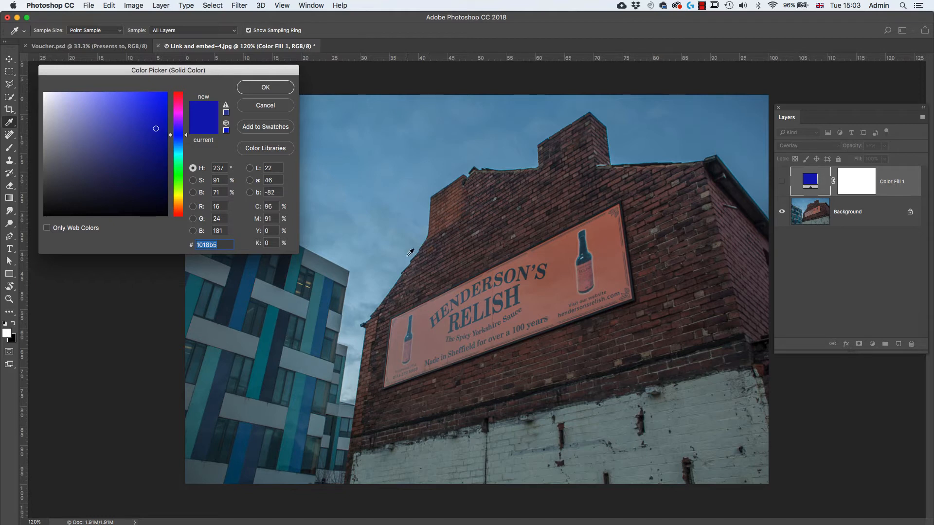
pyautogui.click(559, 251)
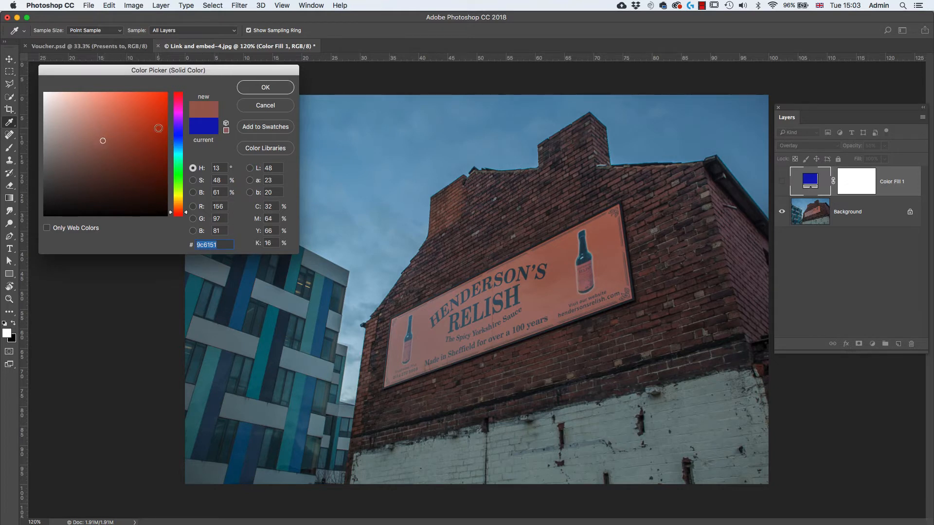
pyautogui.click(268, 88)
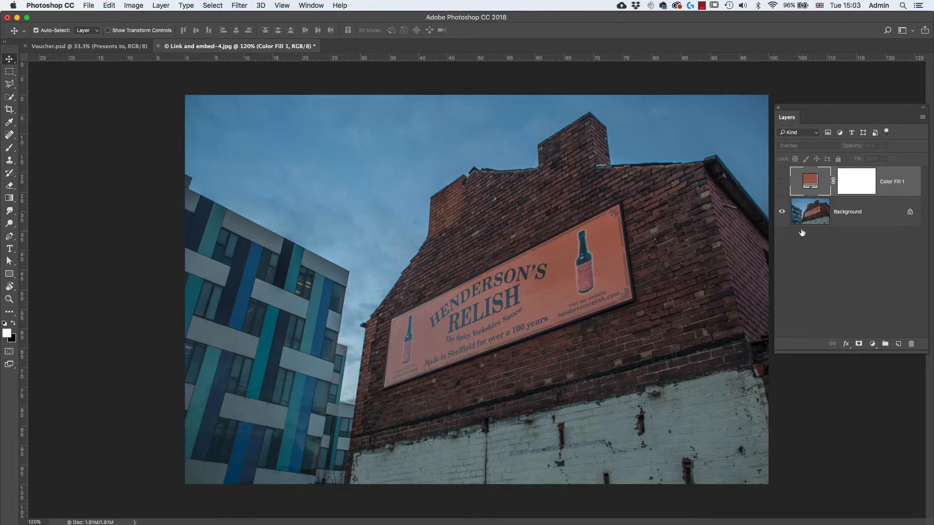
pyautogui.click(782, 183)
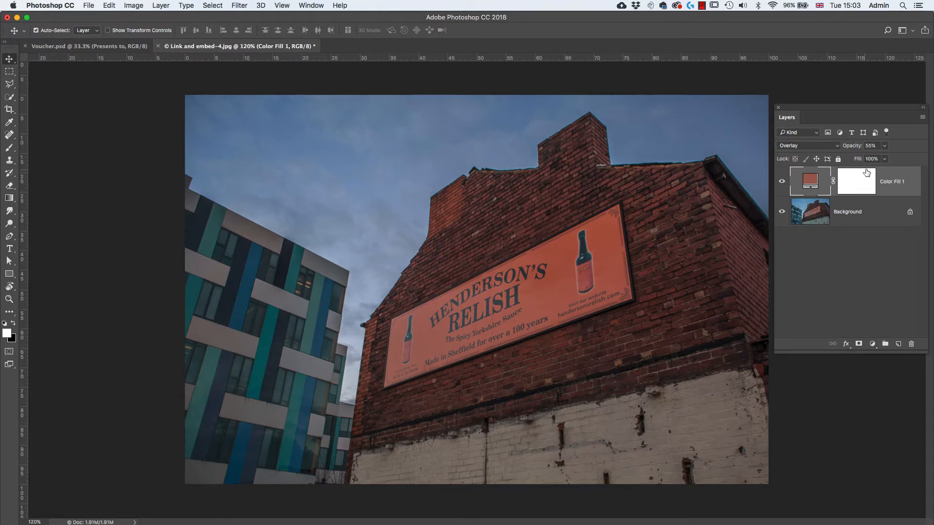
# Step: Raise the colour fill layer's opacity to 100% and try the Normal blend mode
pyautogui.click(885, 149)
pyautogui.moveTo(884, 158); pyautogui.dragTo(932, 161)
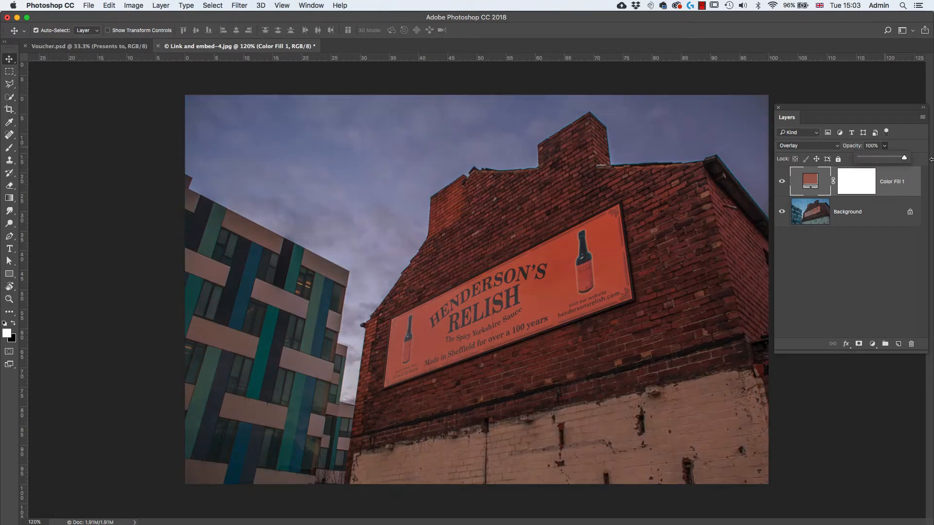
pyautogui.click(838, 145)
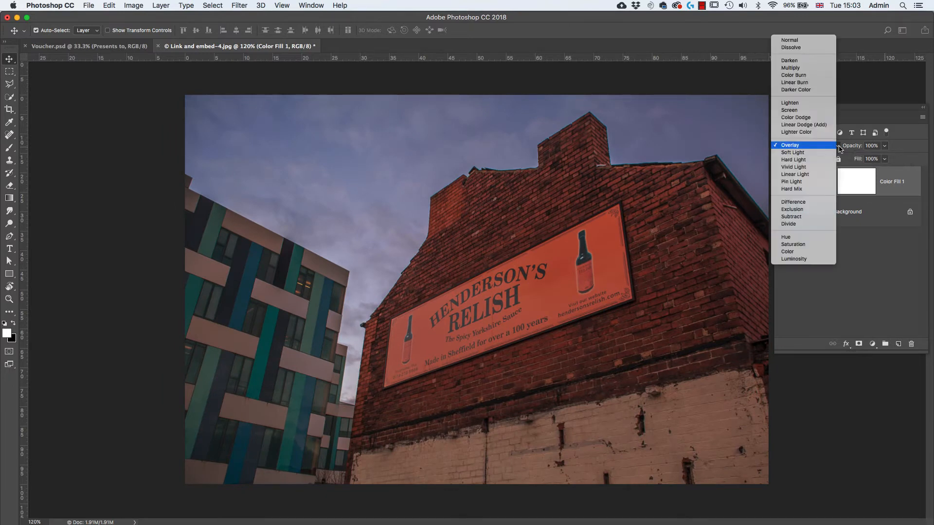
pyautogui.click(804, 41)
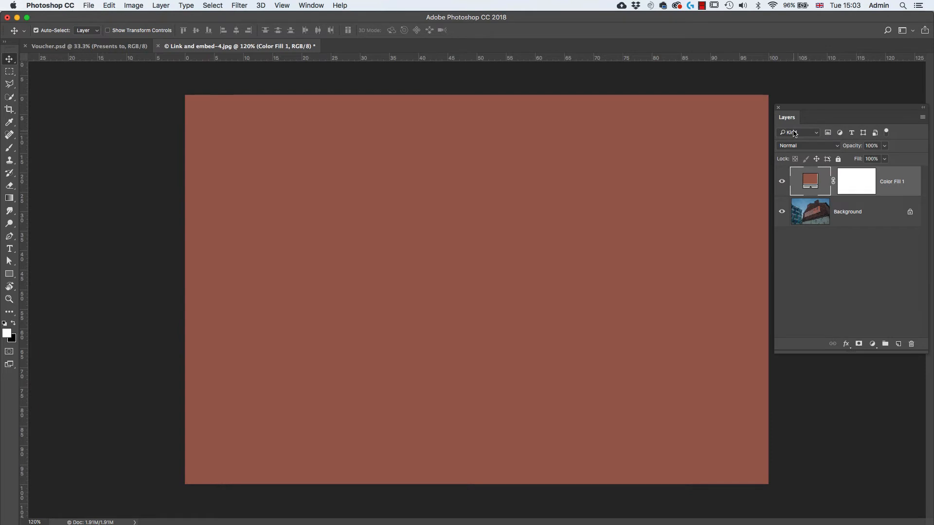
# Step: Try the Multiply blend mode on the colour fill layer at 87% opacity
pyautogui.click(838, 147)
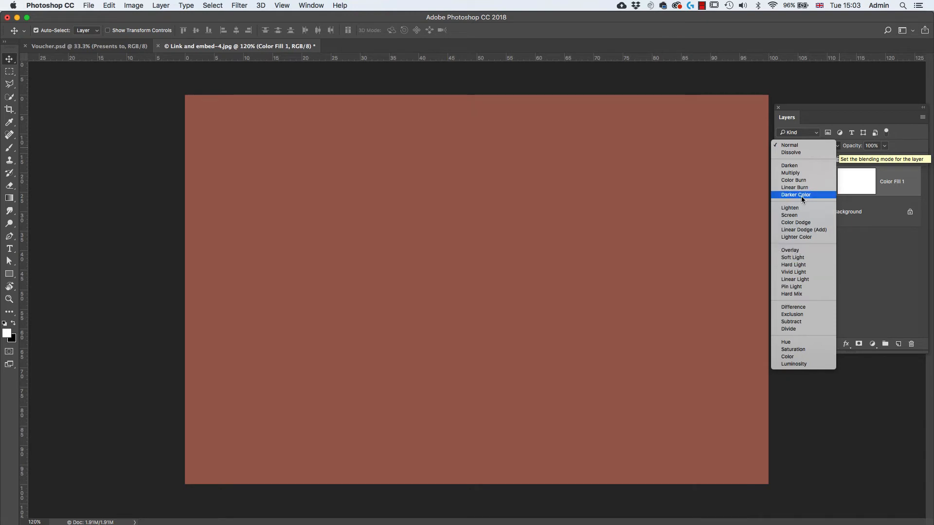
pyautogui.click(805, 175)
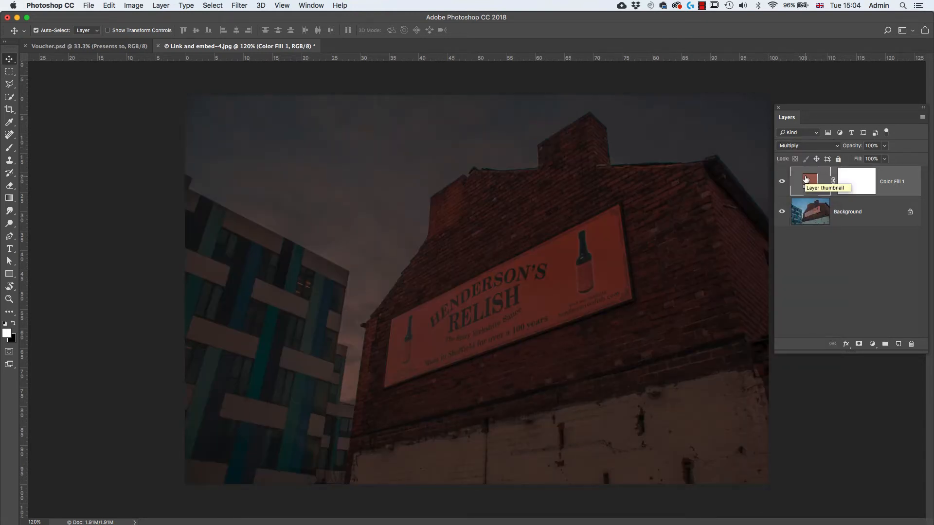
pyautogui.click(886, 146)
pyautogui.moveTo(886, 159)
pyautogui.mouseDown()
pyautogui.moveTo(867, 161)
pyautogui.moveTo(880, 165)
pyautogui.mouseUp()
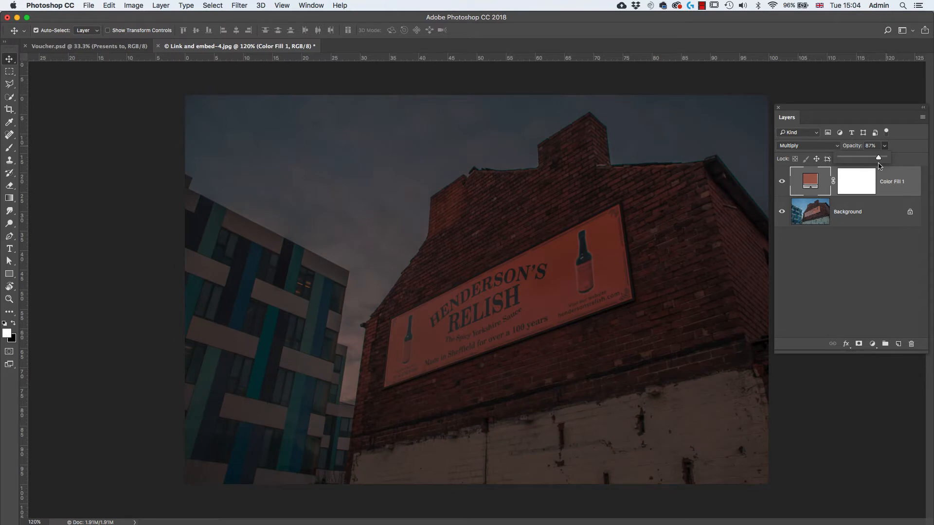
# Step: Set the colour fill layer's blend mode to Overlay and its opacity to 100%
pyautogui.click(828, 146)
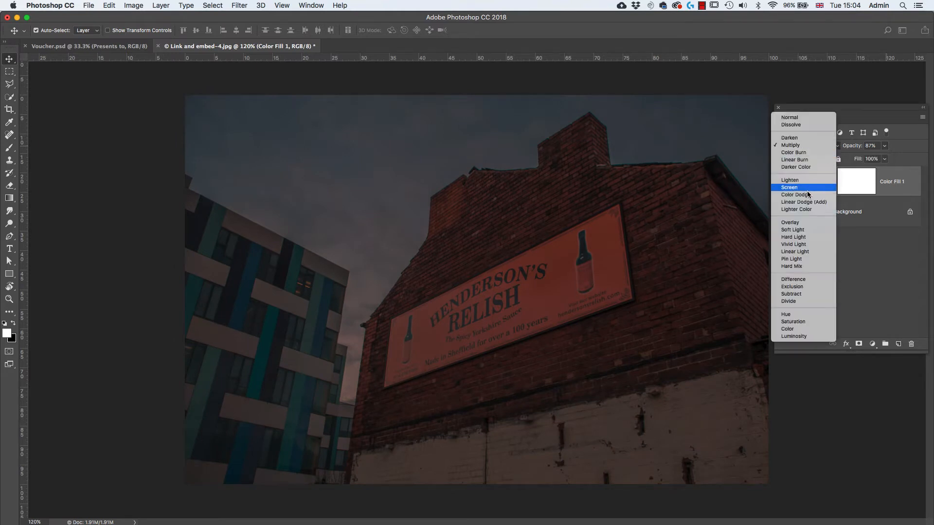
pyautogui.click(799, 224)
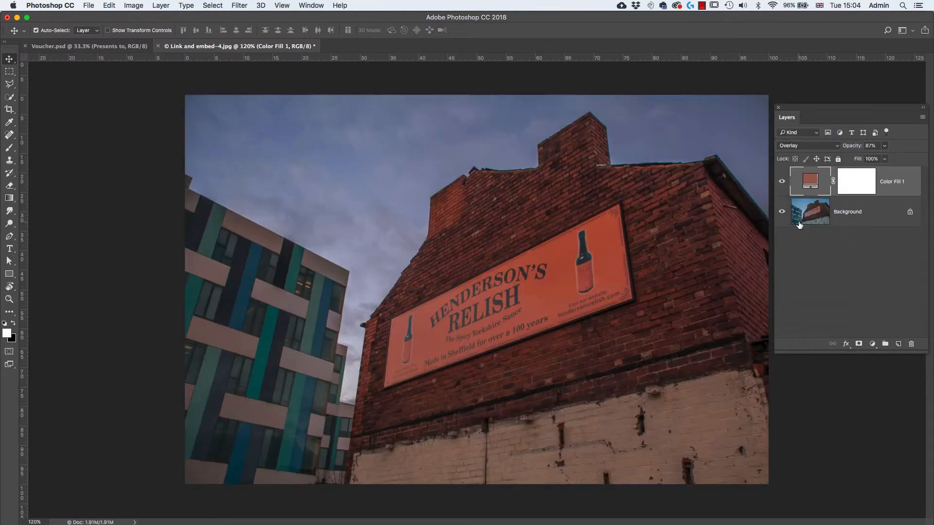
pyautogui.click(885, 146)
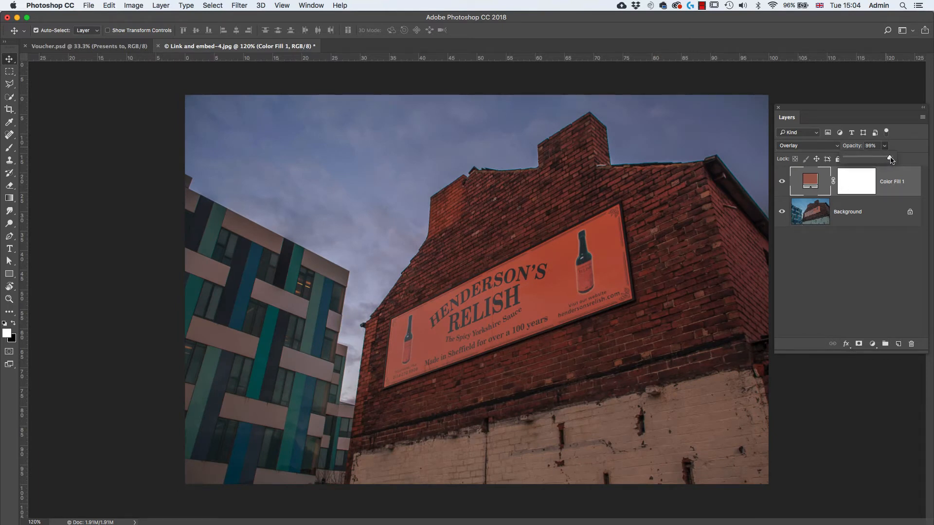
pyautogui.moveTo(884, 158); pyautogui.dragTo(903, 162)
# Step: Recolour the fill layer with a dark golden brown of hue 42° and return to the Move tool
pyautogui.click(811, 183)
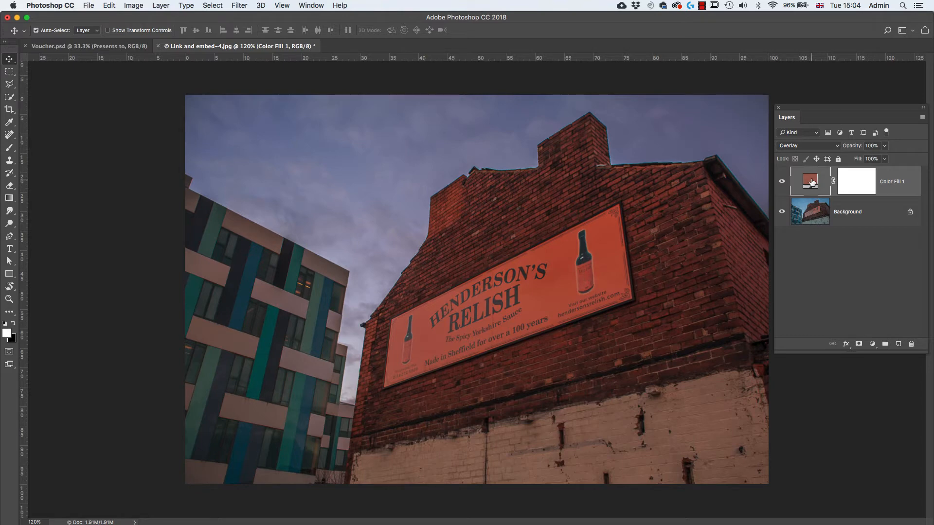
pyautogui.doubleClick(811, 182)
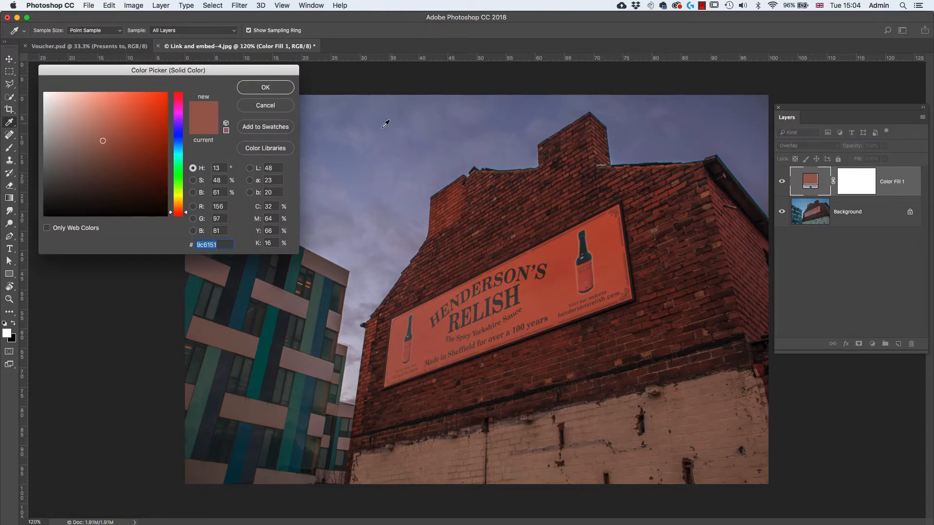
pyautogui.moveTo(103, 141); pyautogui.dragTo(140, 167)
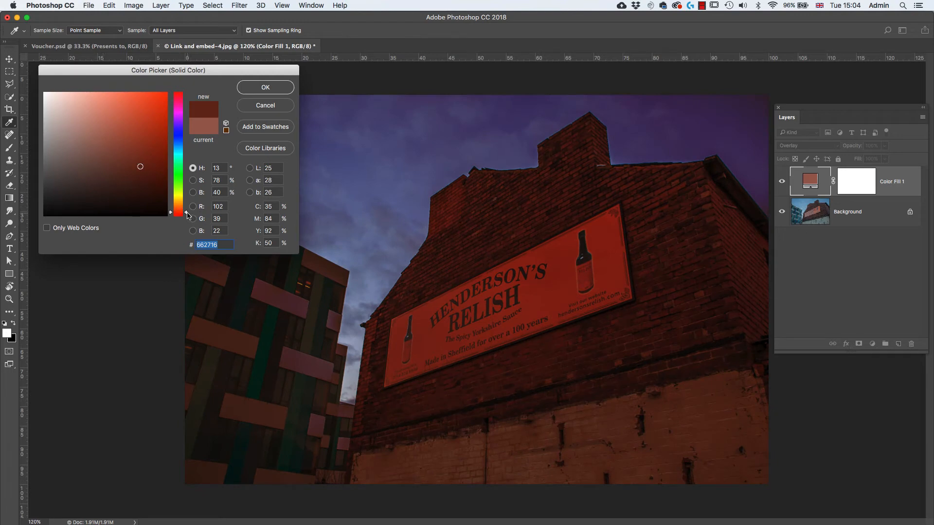
pyautogui.moveTo(188, 214); pyautogui.dragTo(188, 205)
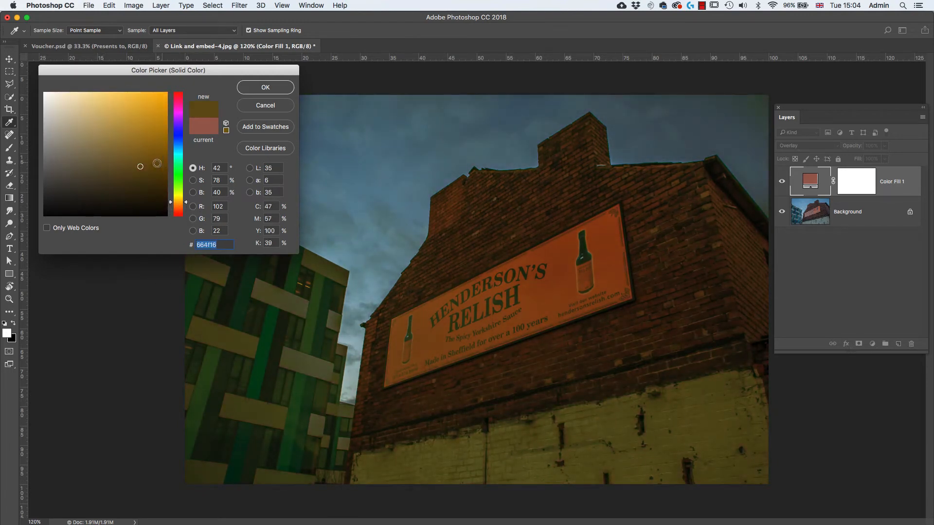
pyautogui.moveTo(140, 167)
pyautogui.mouseDown()
pyautogui.moveTo(162, 185)
pyautogui.moveTo(147, 161)
pyautogui.mouseUp()
pyautogui.click(266, 88)
pyautogui.press('v')
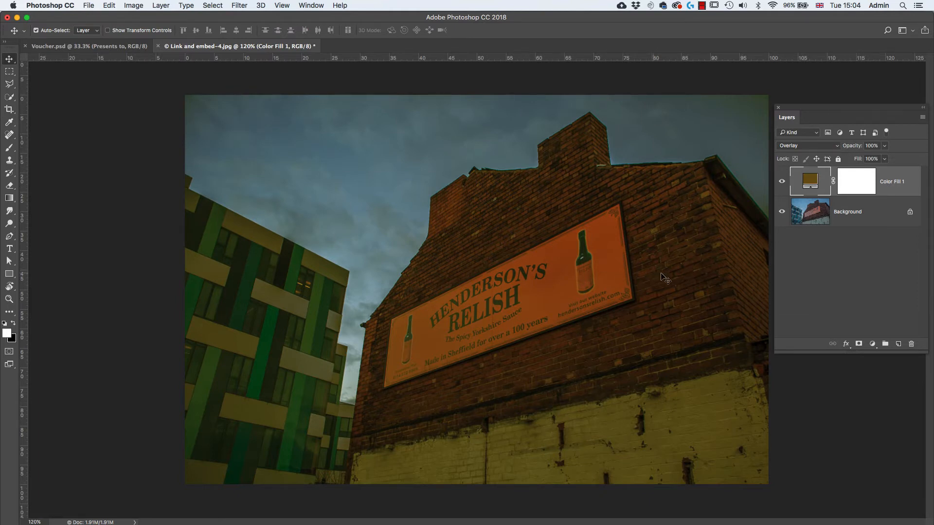
# Step: Set the fill layer's blend mode to Color and its opacity to 82%
pyautogui.click(838, 146)
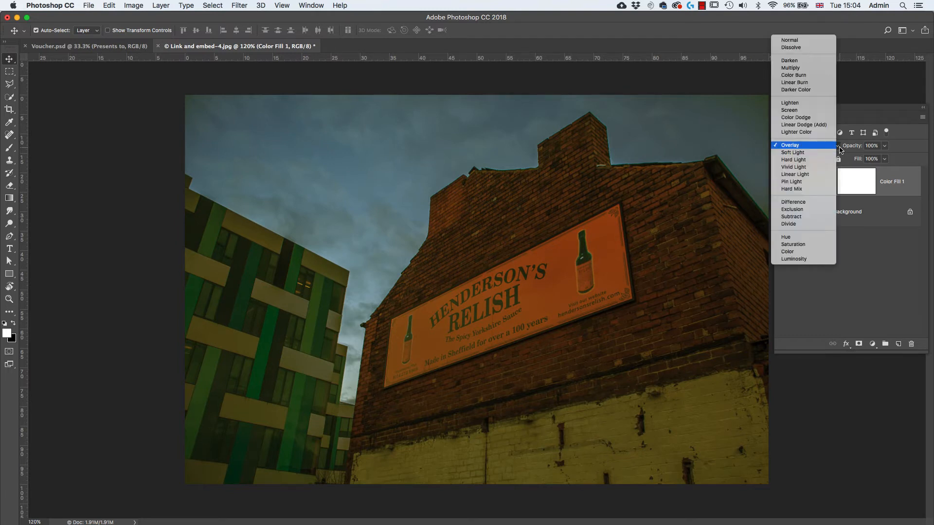
pyautogui.click(803, 252)
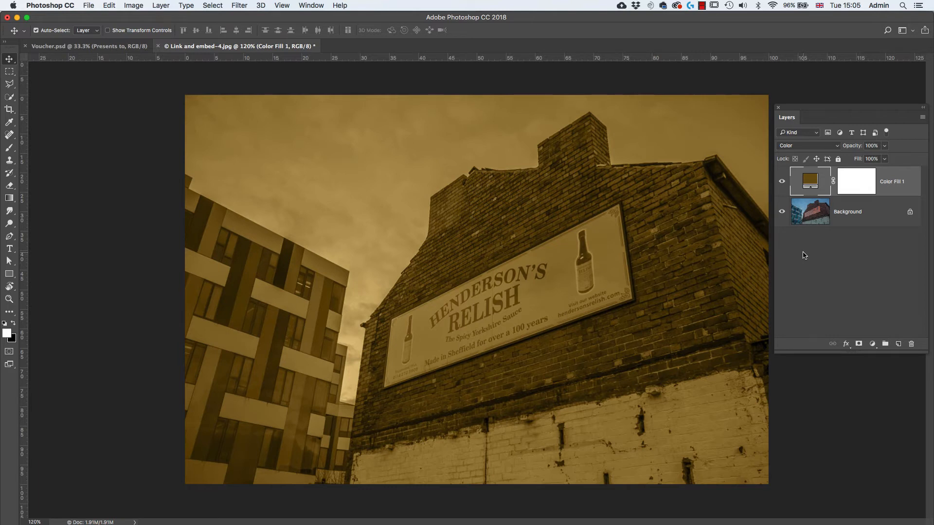
pyautogui.click(885, 146)
pyautogui.moveTo(885, 158)
pyautogui.mouseDown()
pyautogui.moveTo(861, 160)
pyautogui.moveTo(877, 164)
pyautogui.mouseUp()
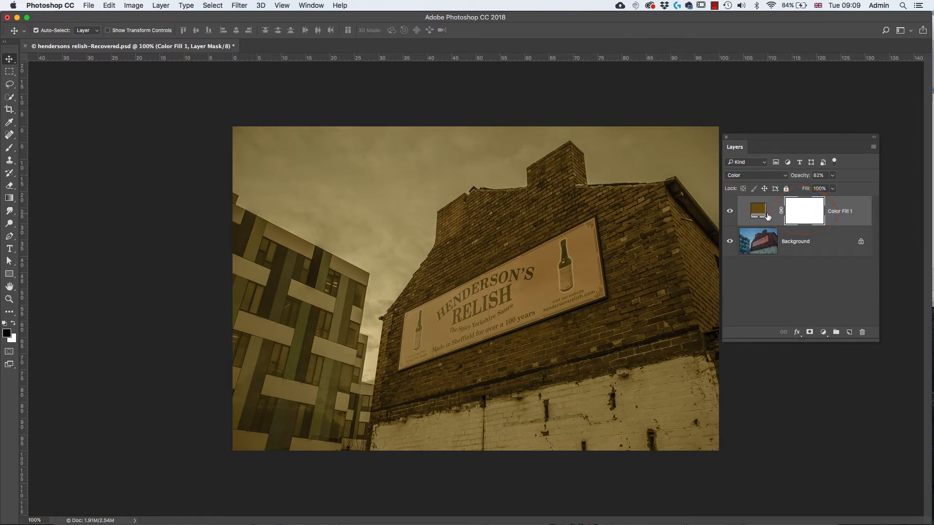
# Step: Paint black over the buildings on the fill layer's mask with a 15 px brush, resetting the default colours and making black the foreground
pyautogui.click(767, 217)
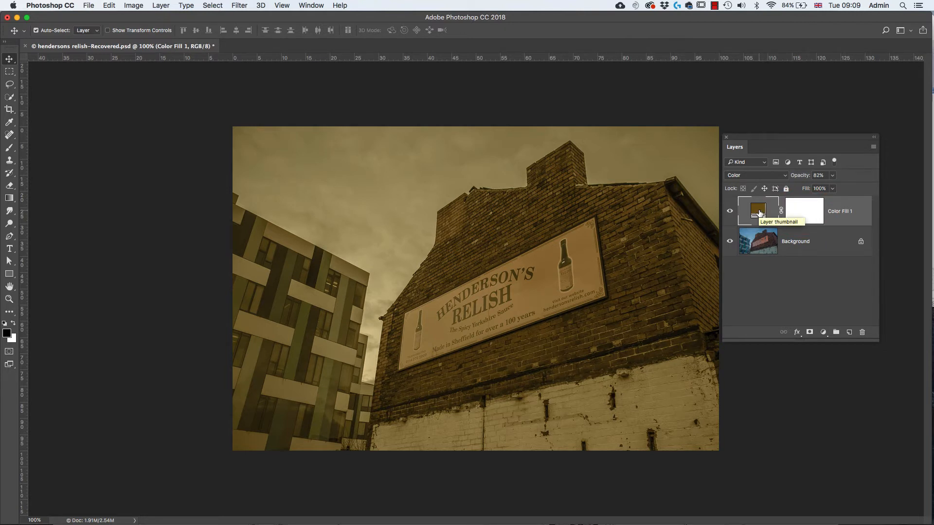
pyautogui.click(799, 213)
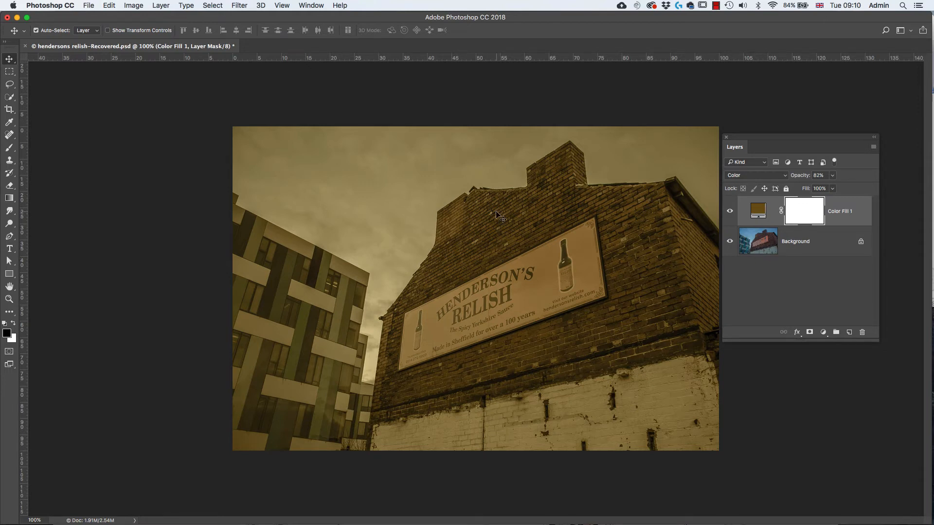
pyautogui.click(10, 148)
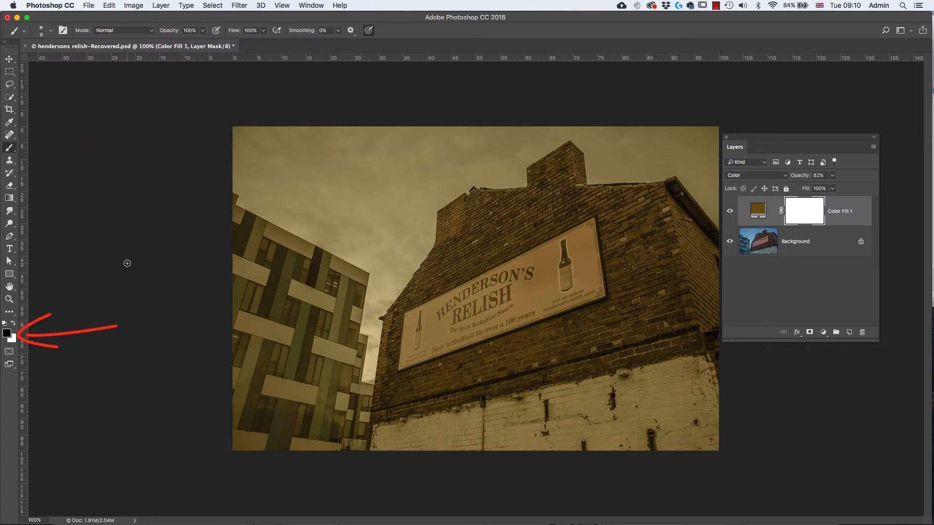
pyautogui.press('x')
pyautogui.press('d')
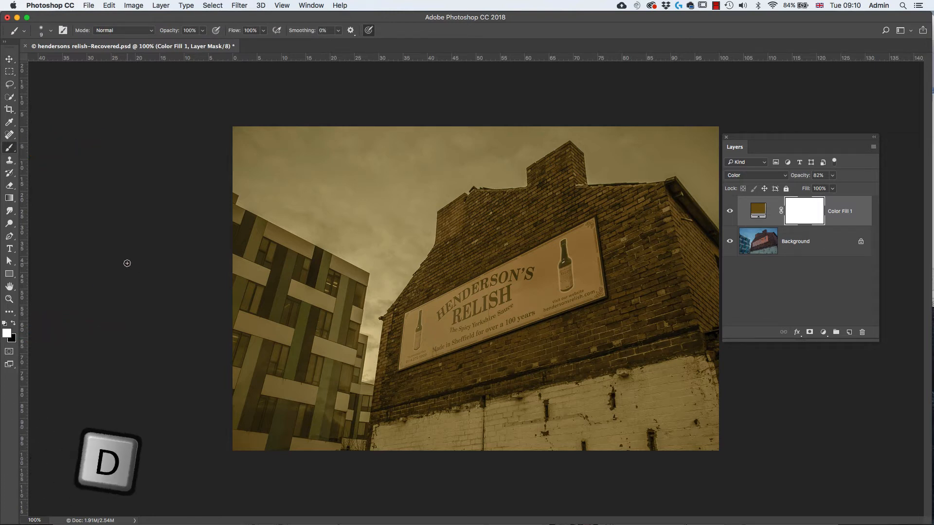
pyautogui.press('x')
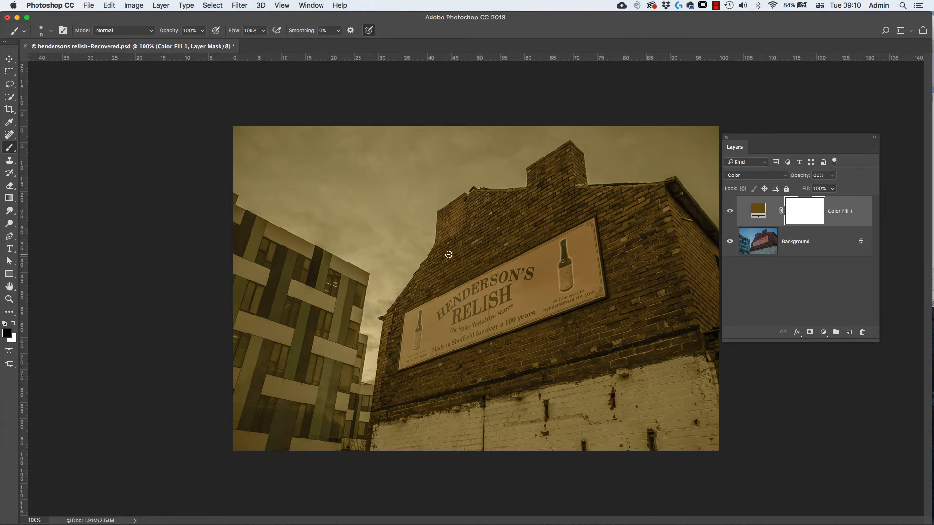
pyautogui.press(']')
pyautogui.press(']')
pyautogui.moveTo(444, 255)
pyautogui.mouseDown()
pyautogui.moveTo(424, 278)
pyautogui.moveTo(448, 255)
pyautogui.moveTo(428, 269)
pyautogui.moveTo(454, 242)
pyautogui.moveTo(443, 238)
pyautogui.moveTo(511, 202)
pyautogui.moveTo(462, 208)
pyautogui.moveTo(506, 202)
pyautogui.moveTo(540, 211)
pyautogui.mouseUp()
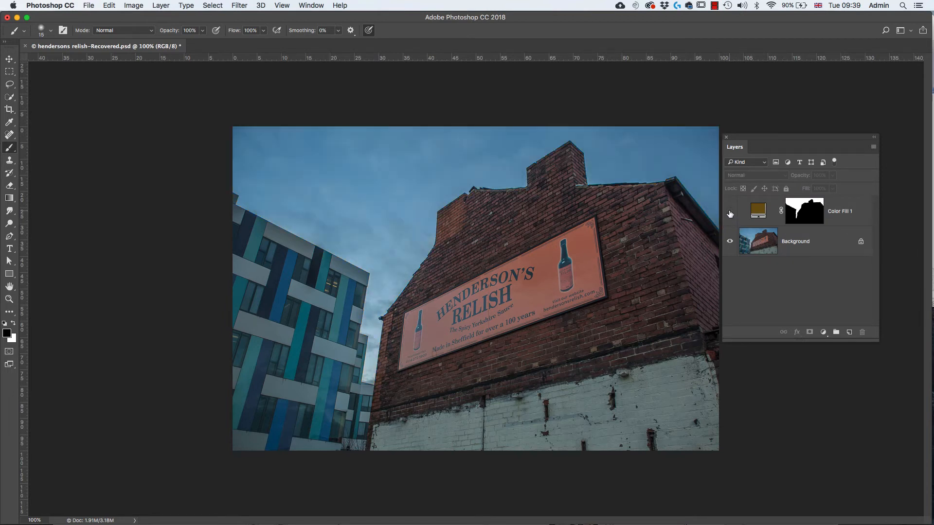
# Step: Add a Gradient fill layer above the hidden colour fill layer
pyautogui.click(839, 224)
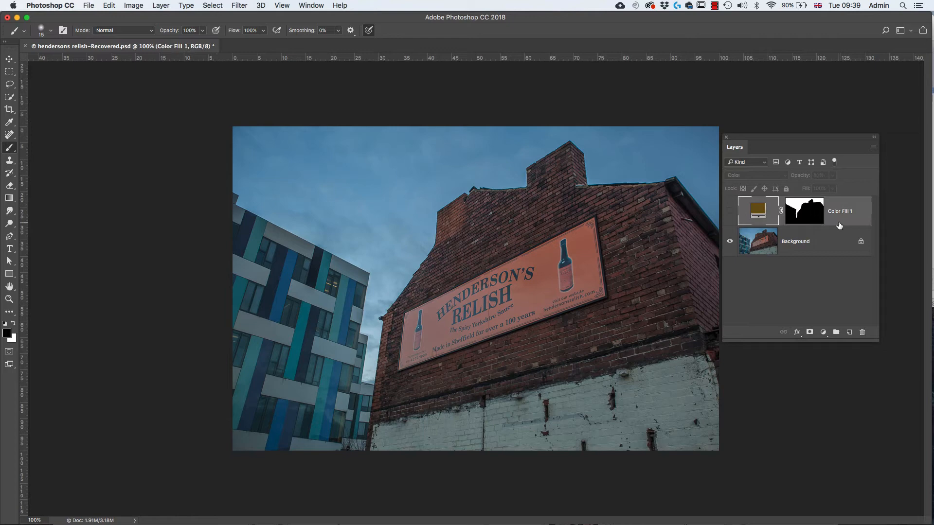
pyautogui.click(823, 332)
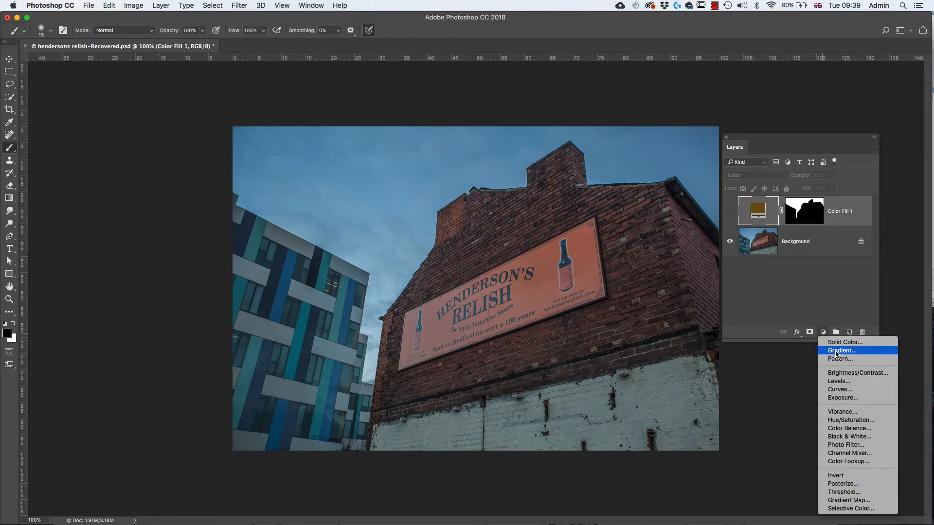
pyautogui.click(836, 351)
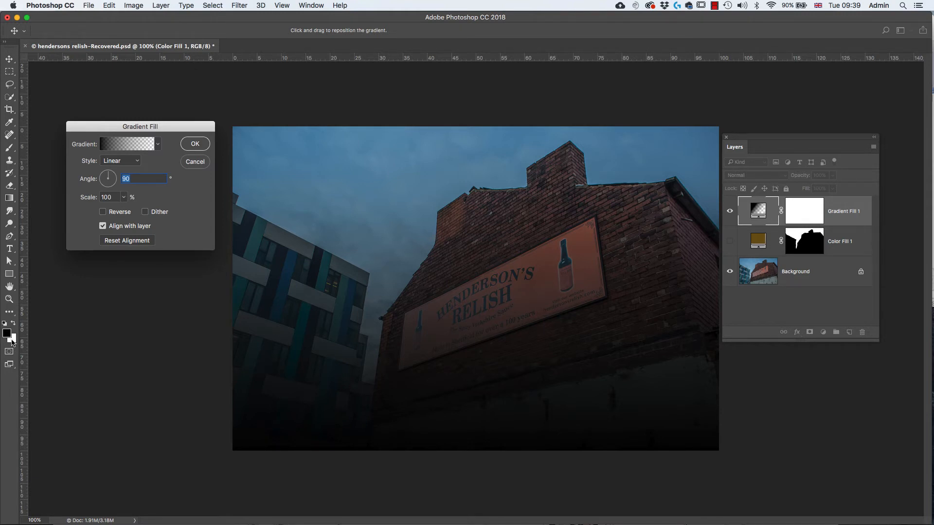
# Step: Try the Radial, Angle, Reflected and Diamond styles for the gradient fill, then return the style to Linear
pyautogui.click(139, 164)
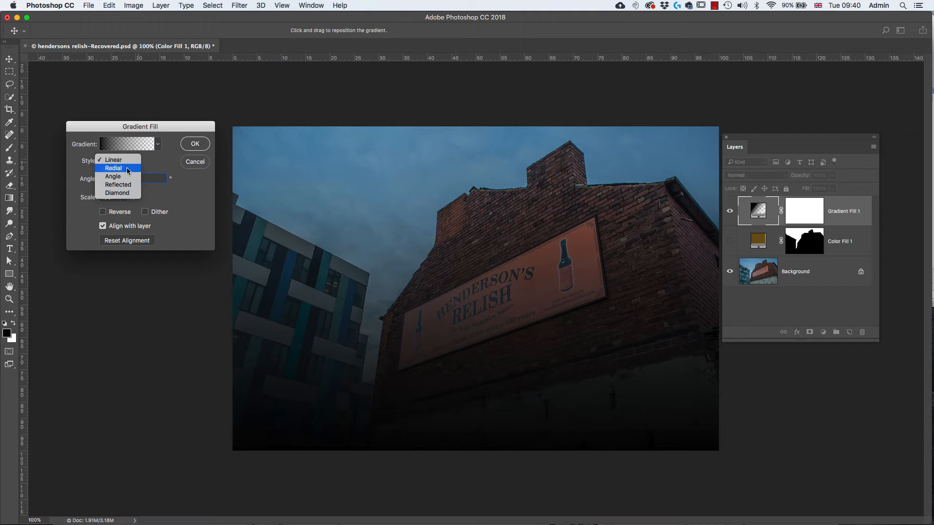
pyautogui.click(128, 168)
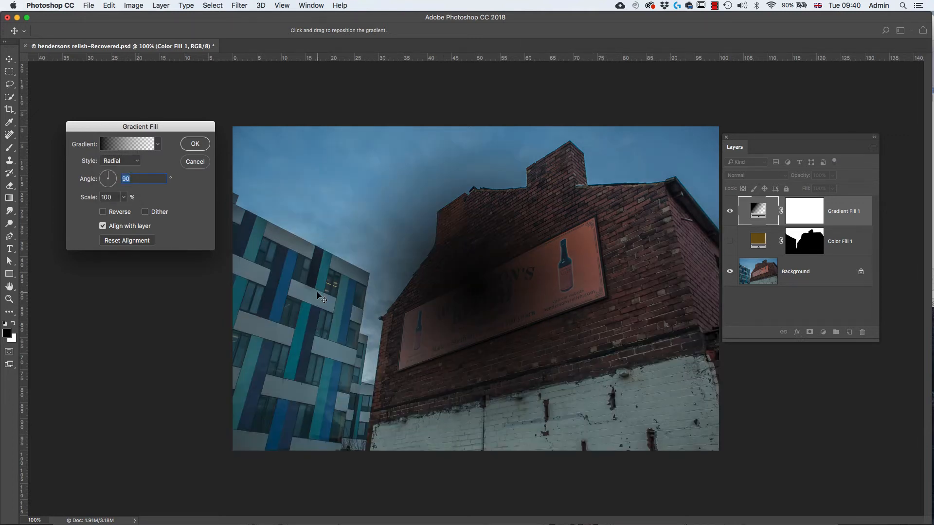
pyautogui.click(138, 162)
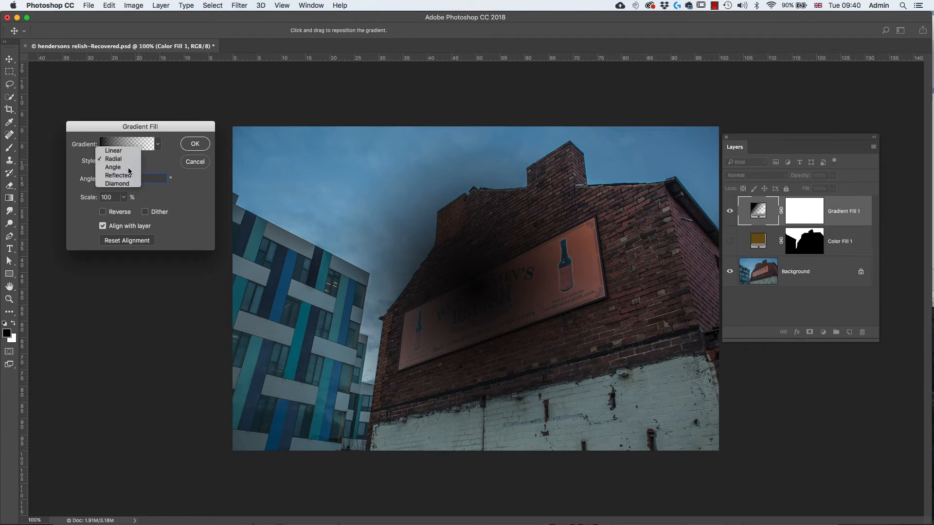
pyautogui.click(130, 169)
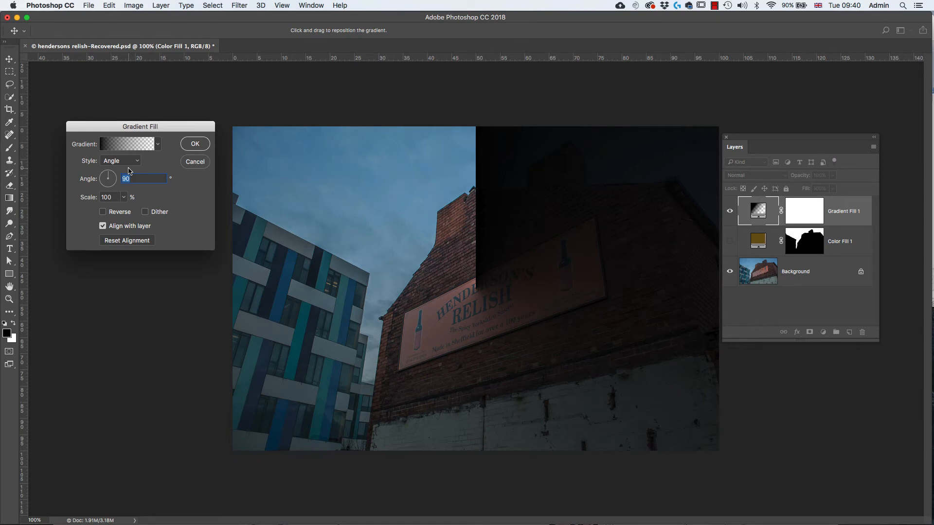
pyautogui.click(135, 163)
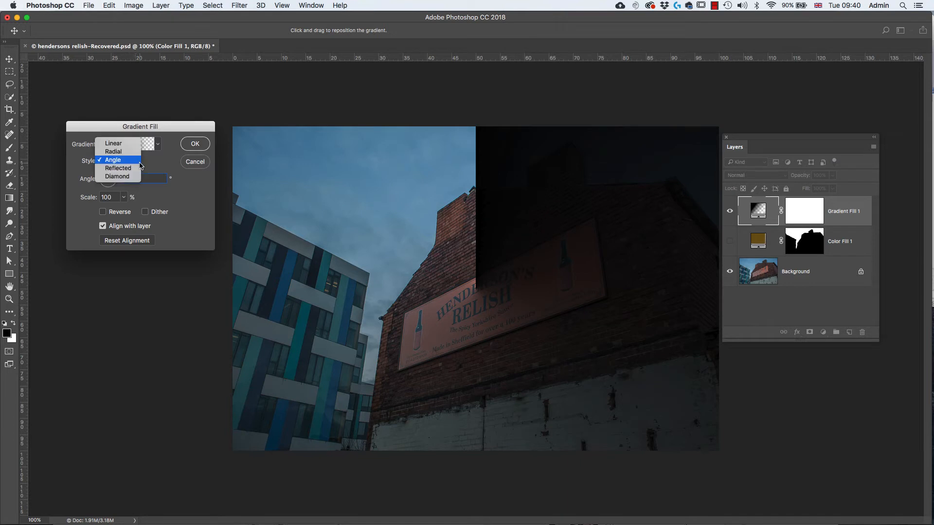
pyautogui.click(124, 168)
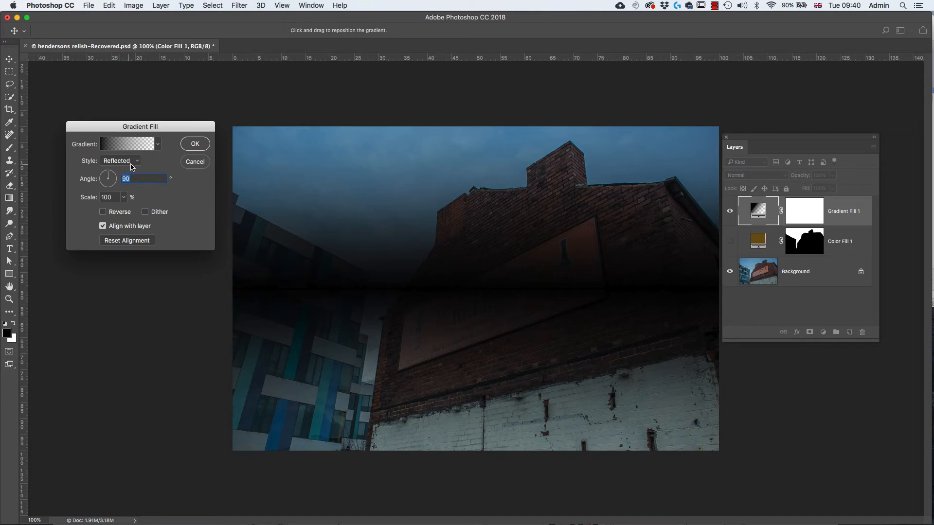
pyautogui.click(135, 163)
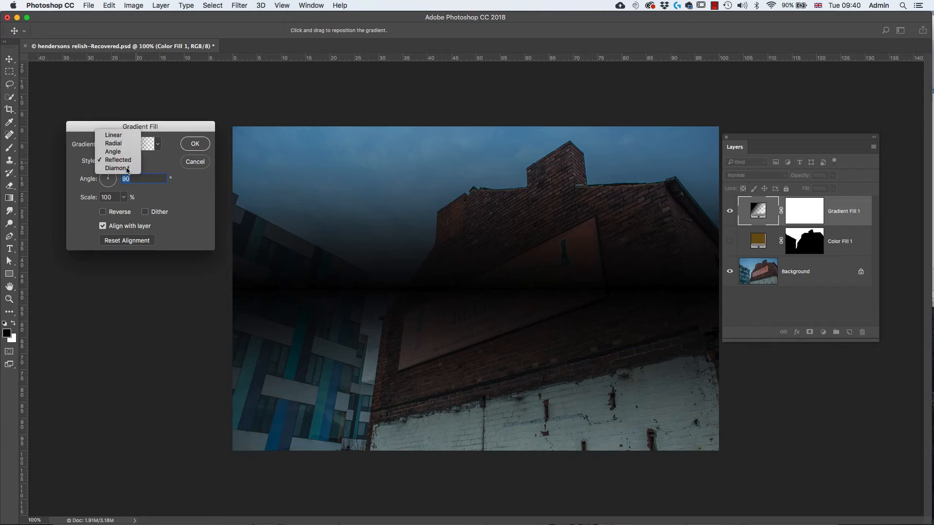
pyautogui.click(127, 169)
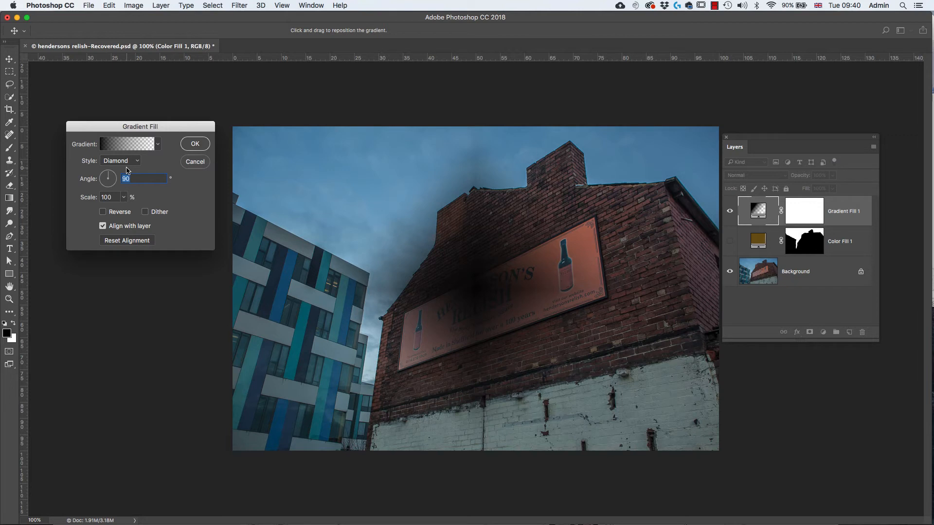
pyautogui.click(137, 163)
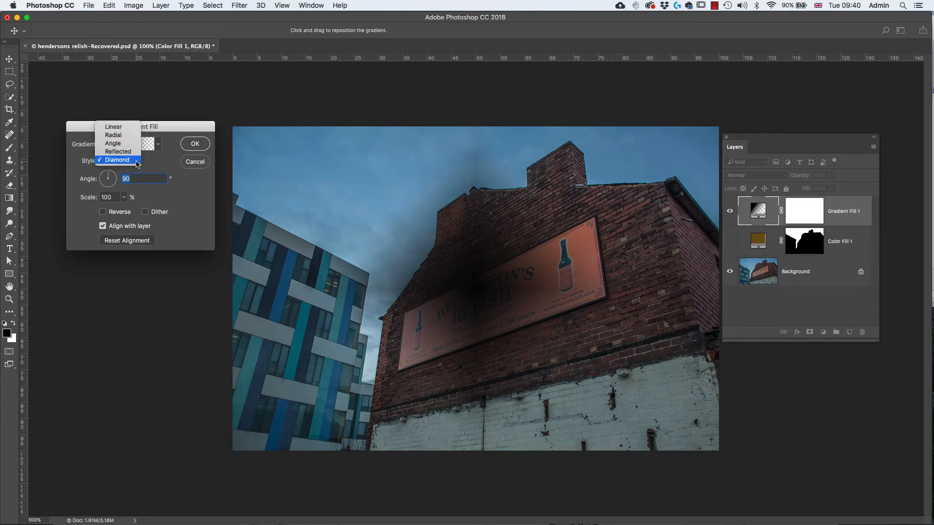
pyautogui.click(130, 127)
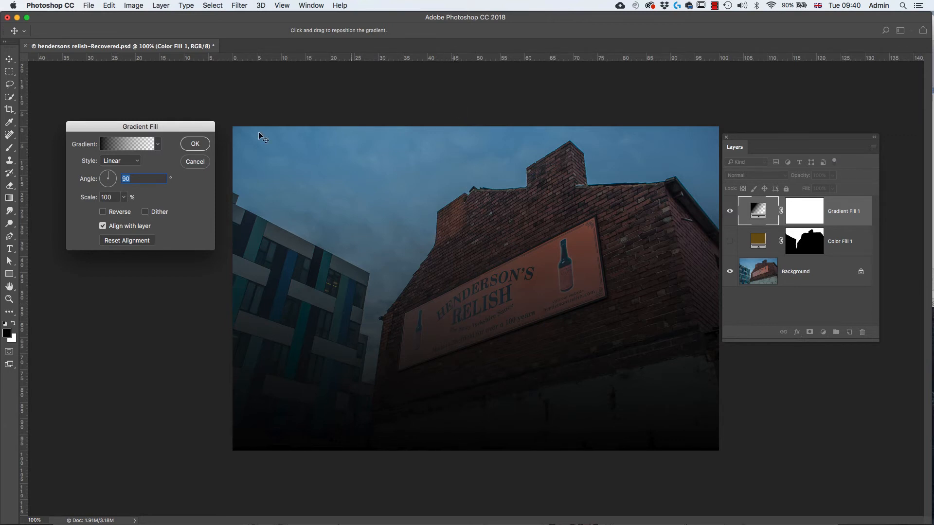
# Step: Try gradient angles of -3.58°, -90° and 180° for the fill, and return the angle to 90°
pyautogui.moveTo(112, 177); pyautogui.dragTo(117, 182)
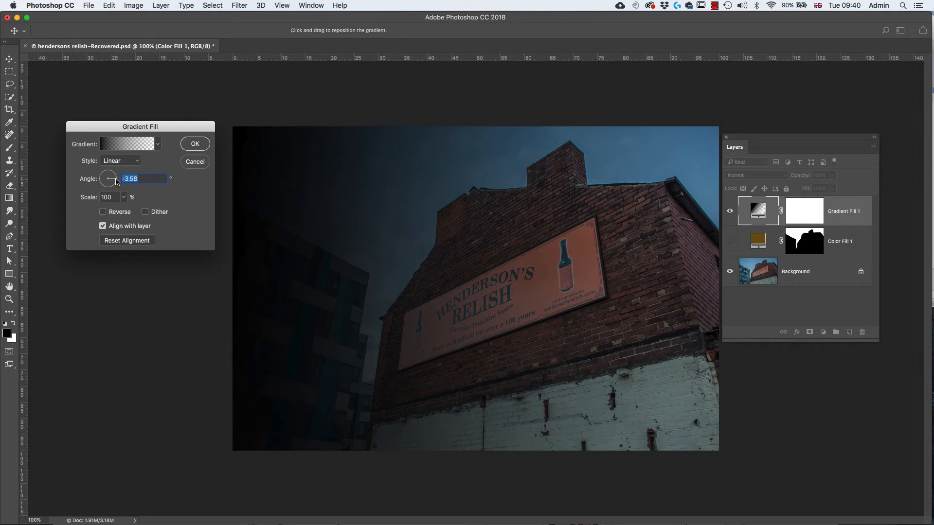
pyautogui.moveTo(116, 182); pyautogui.dragTo(109, 187)
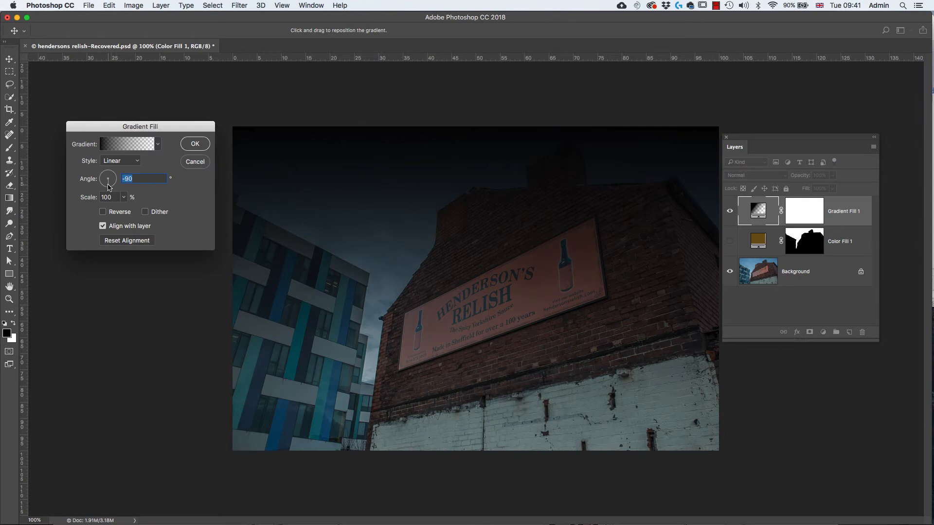
pyautogui.moveTo(109, 189); pyautogui.dragTo(101, 182)
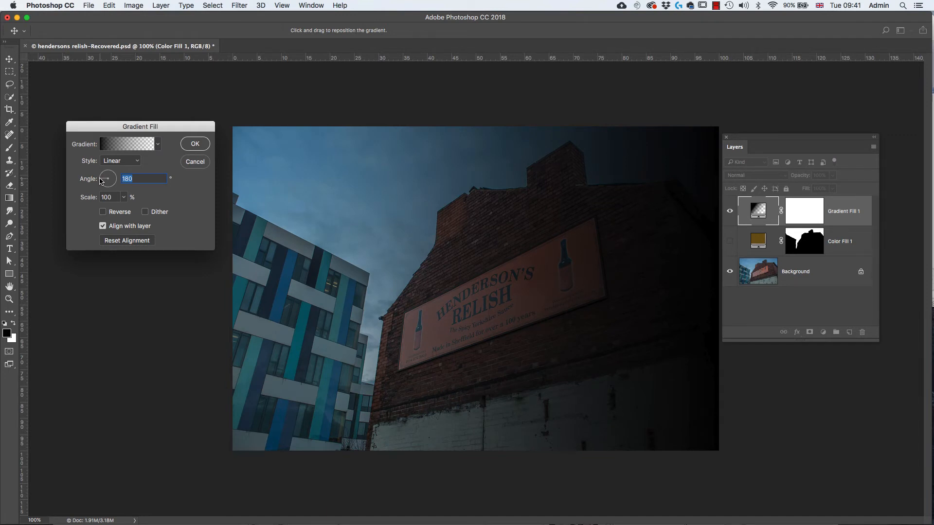
pyautogui.moveTo(102, 181); pyautogui.dragTo(108, 176)
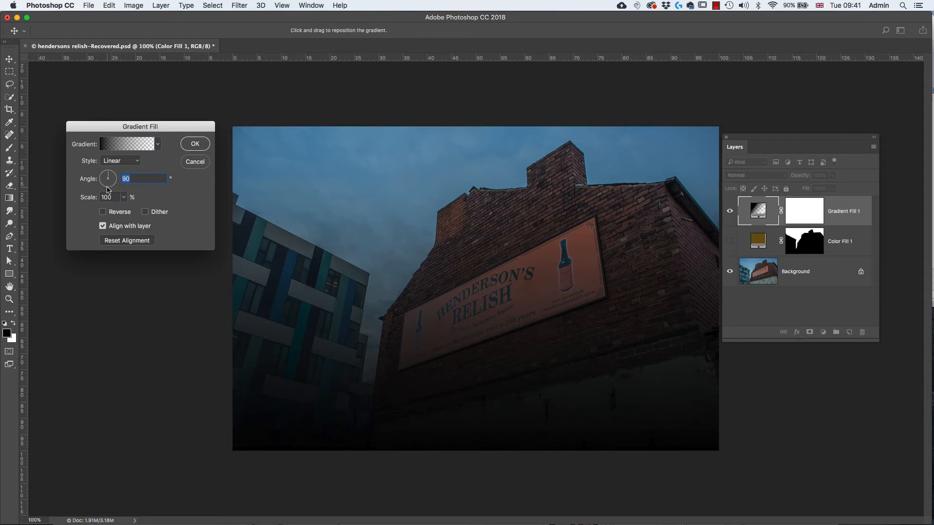
# Step: Reverse the linear gradient's direction and apply the gradient fill settings
pyautogui.click(104, 213)
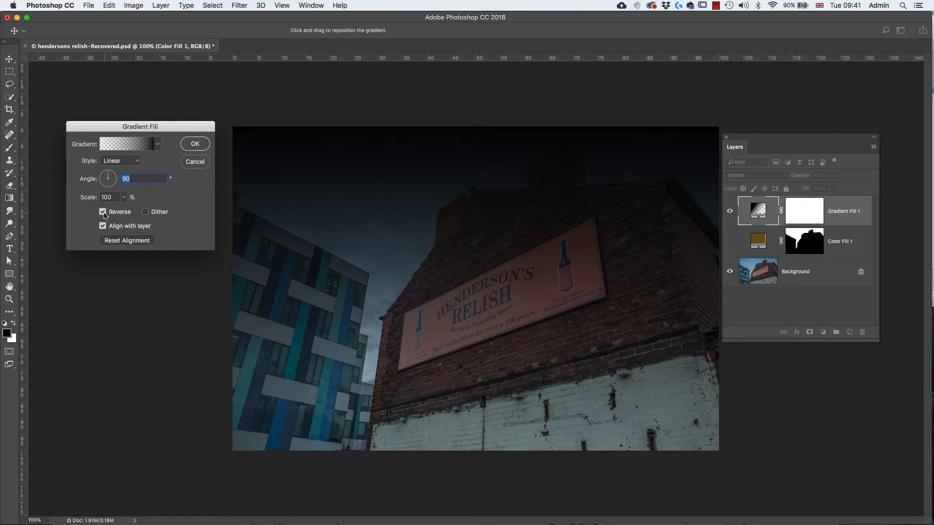
pyautogui.click(195, 146)
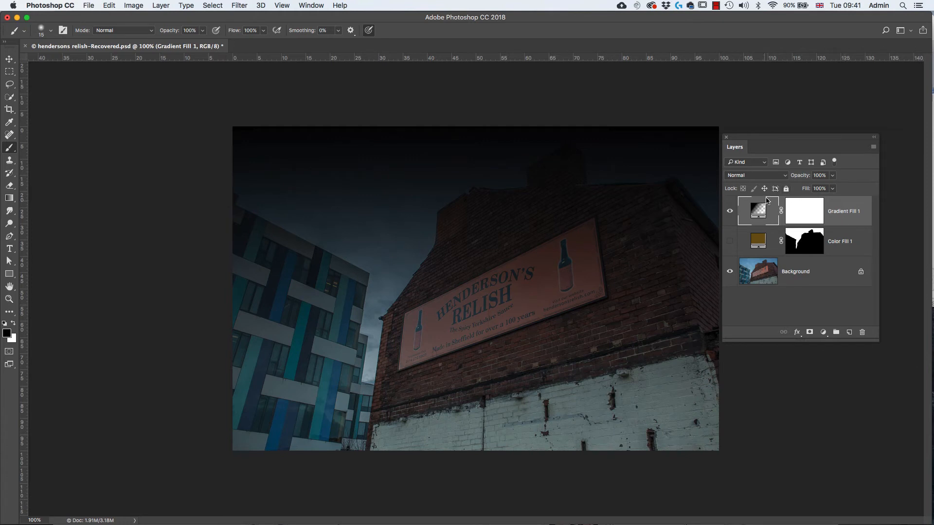
# Step: Try the Multiply and Screen blend modes on the gradient fill layer
pyautogui.click(784, 177)
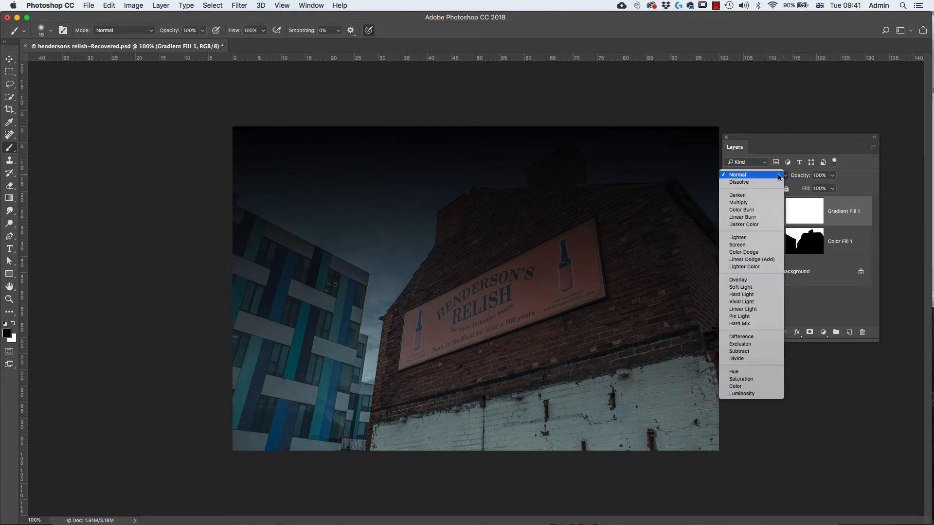
pyautogui.click(751, 203)
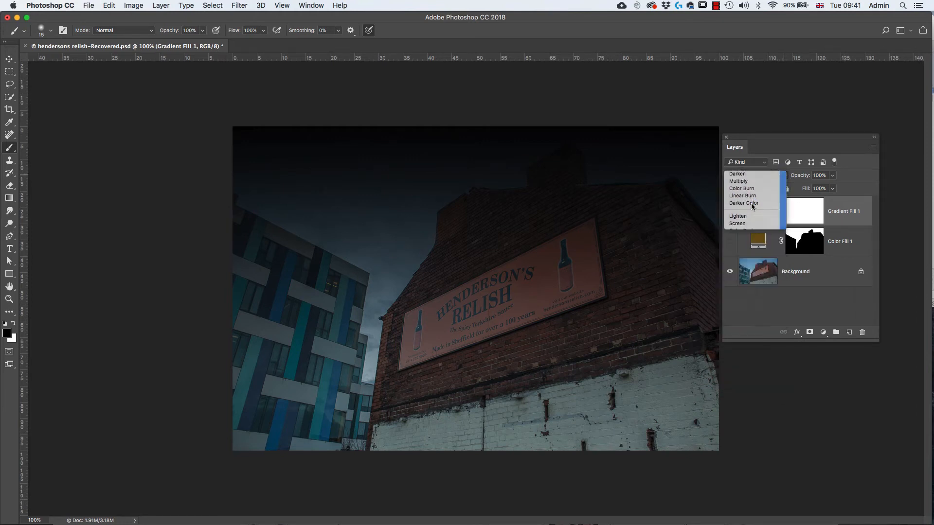
pyautogui.click(784, 176)
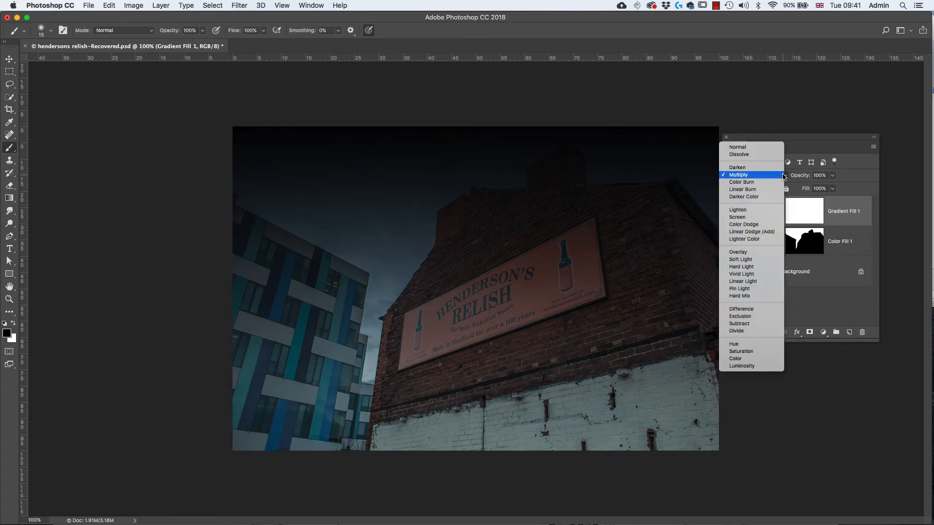
pyautogui.click(752, 217)
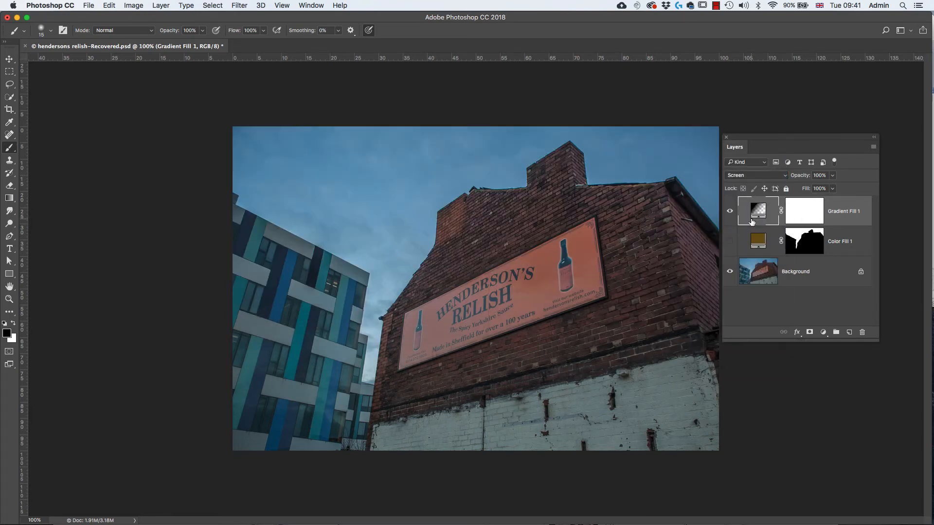
# Step: Set the gradient fill layer's blend mode to Overlay and lower its opacity to 67%
pyautogui.click(784, 178)
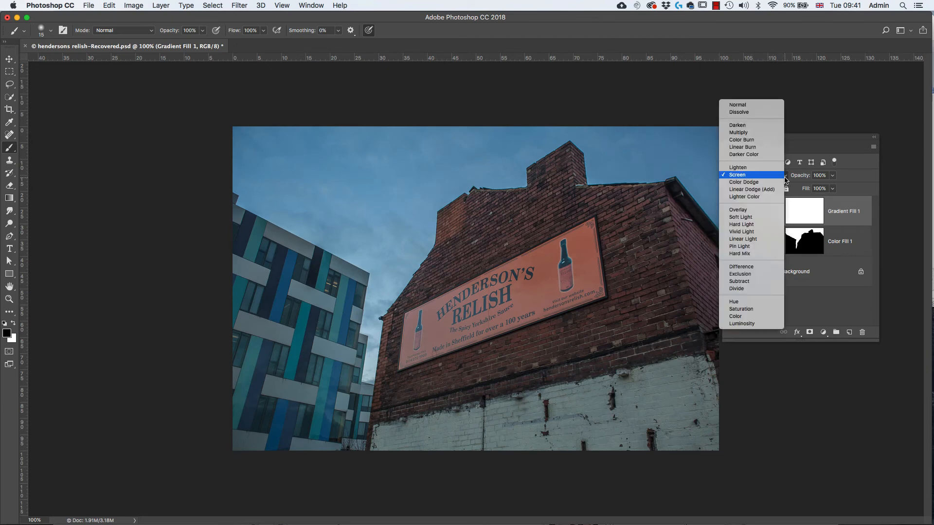
pyautogui.click(753, 209)
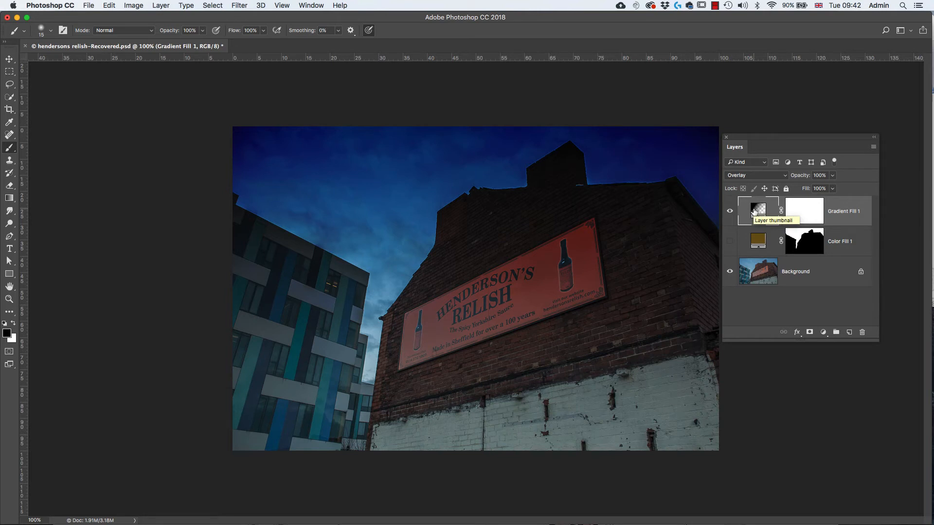
pyautogui.click(832, 176)
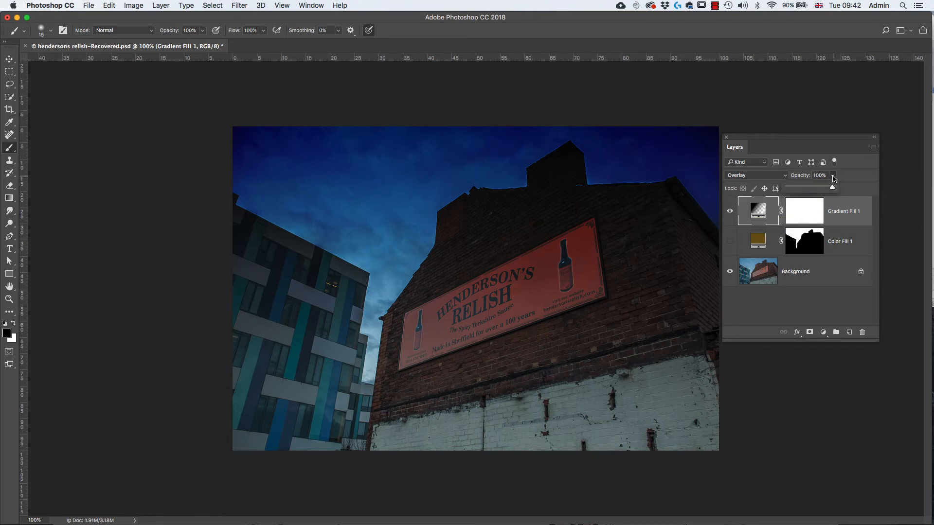
pyautogui.moveTo(832, 190); pyautogui.dragTo(818, 190)
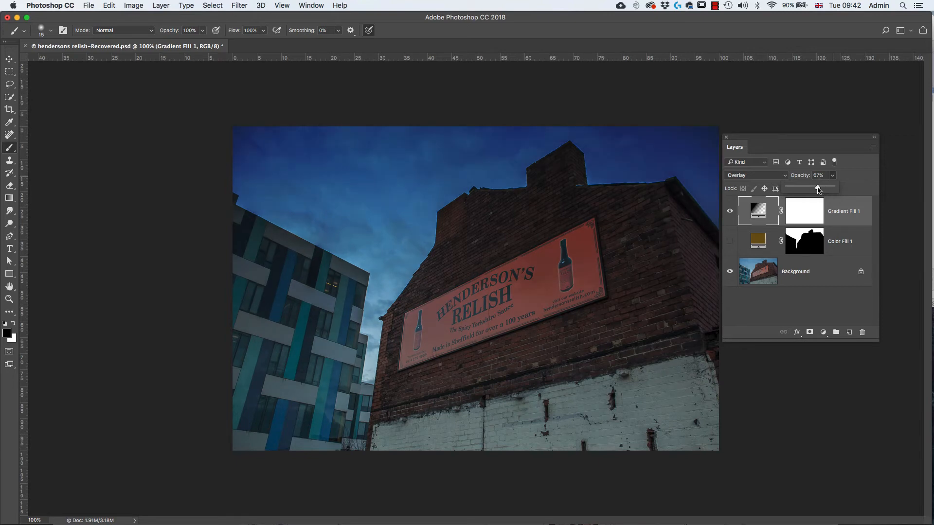
# Step: Toggle the gradient fill layer's visibility off and on to compare the photo with and without the effect
pyautogui.click(731, 212)
pyautogui.click(731, 213)
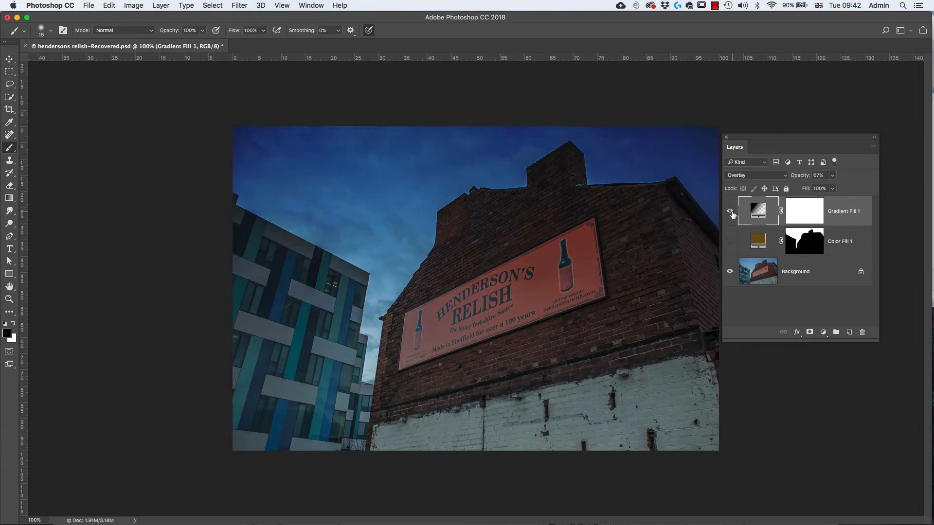
pyautogui.click(731, 212)
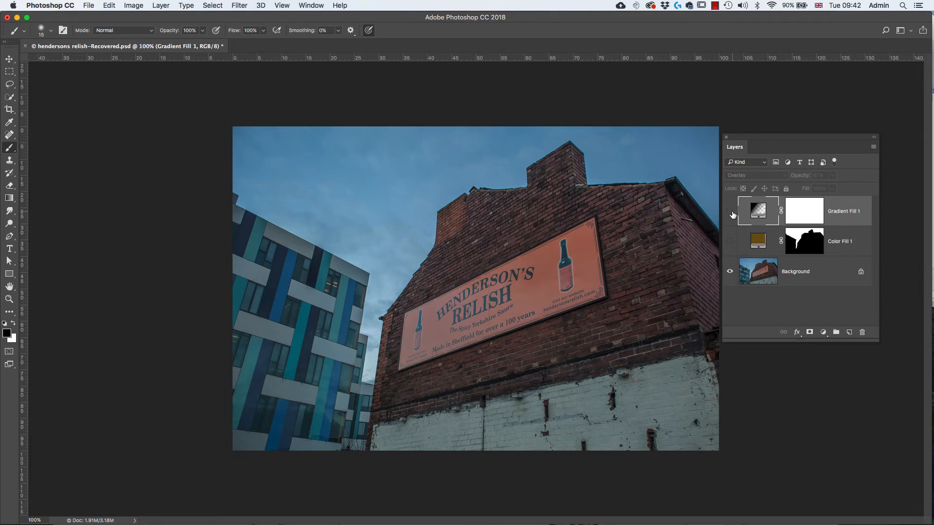
pyautogui.click(731, 212)
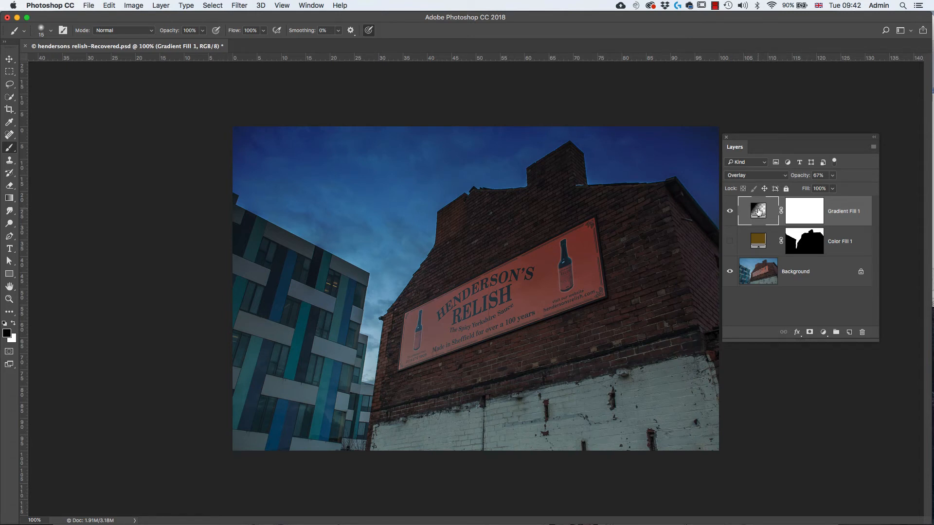
# Step: Edit the gradient fill layer to use the Blue 2 gradient preset and apply the change
pyautogui.doubleClick(759, 211)
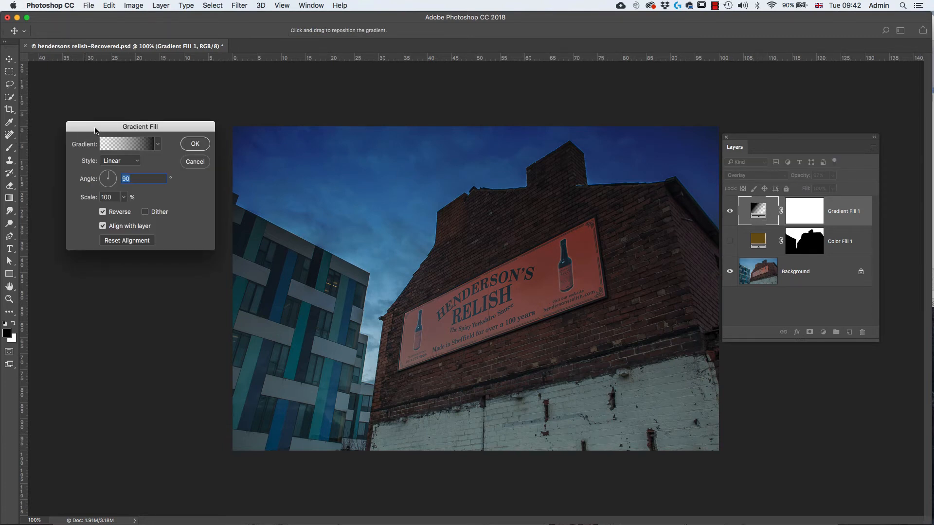
pyautogui.click(135, 147)
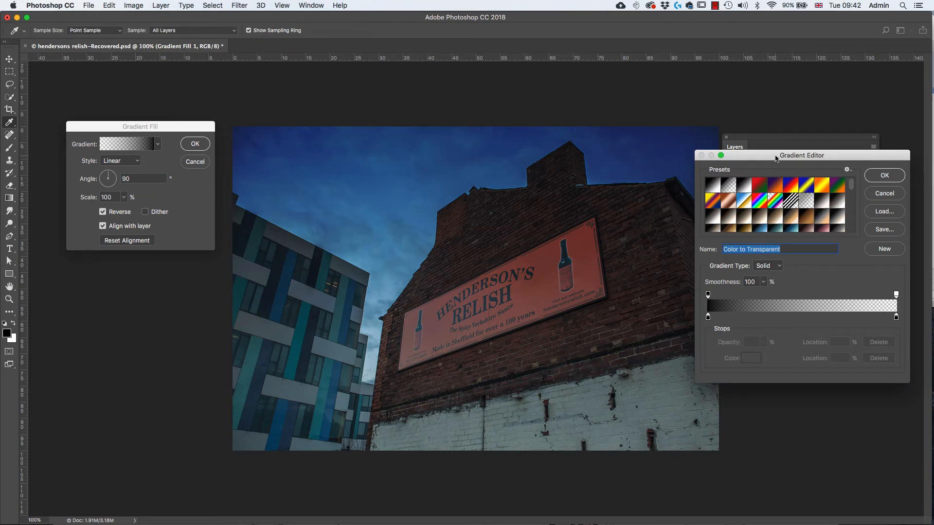
pyautogui.moveTo(776, 158); pyautogui.dragTo(440, 83)
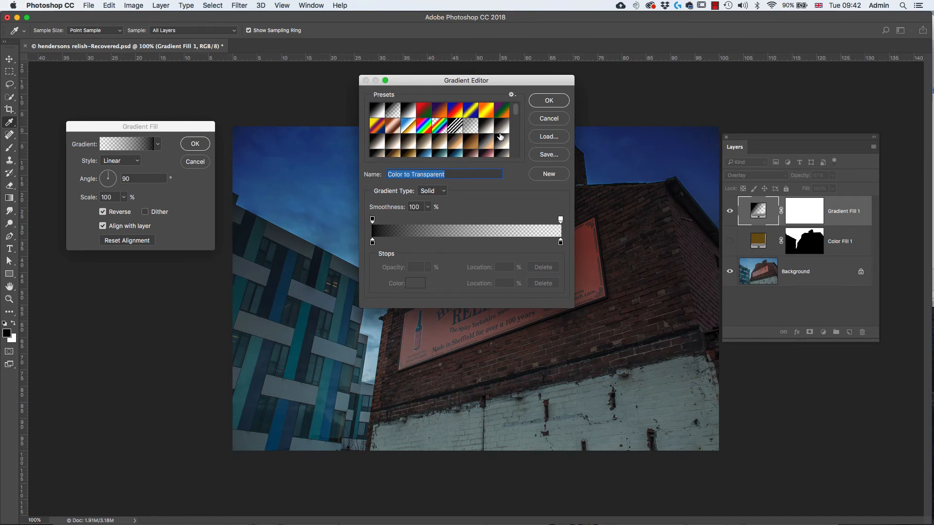
pyautogui.moveTo(517, 115); pyautogui.dragTo(518, 121)
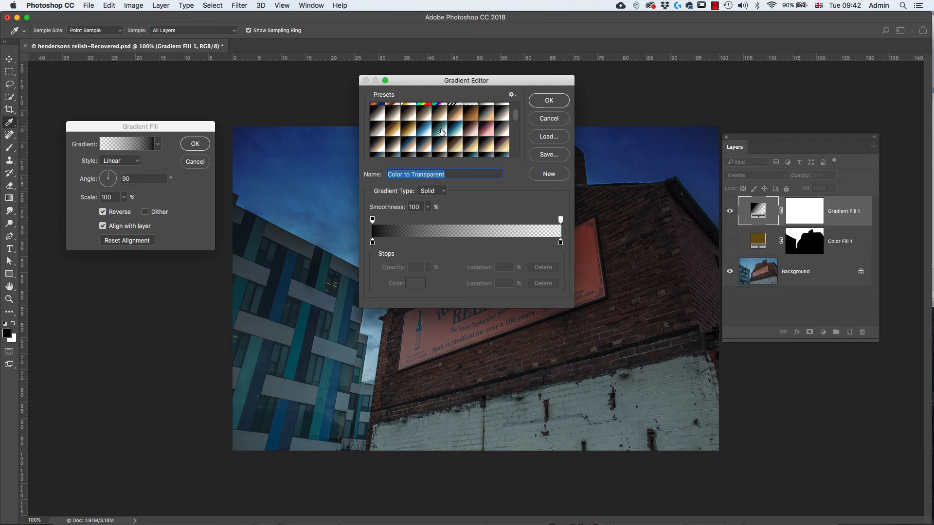
pyautogui.click(441, 132)
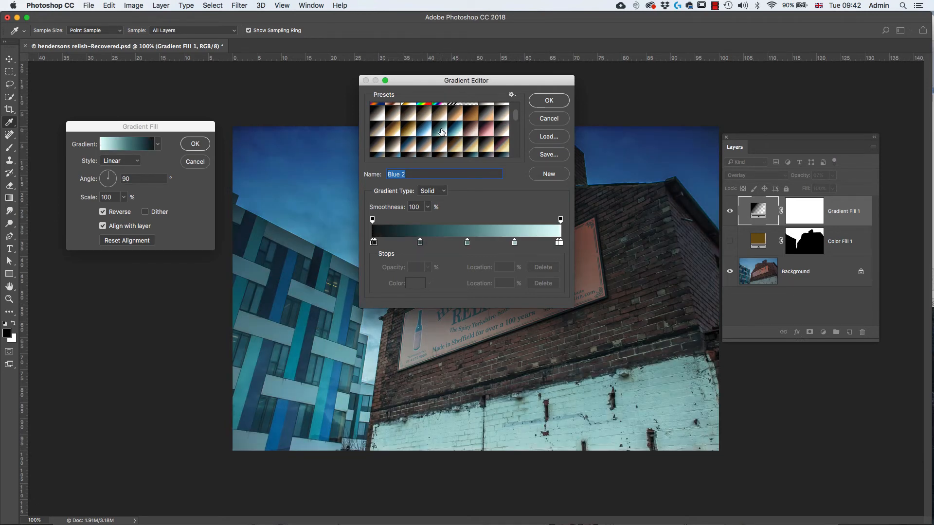
pyautogui.click(554, 102)
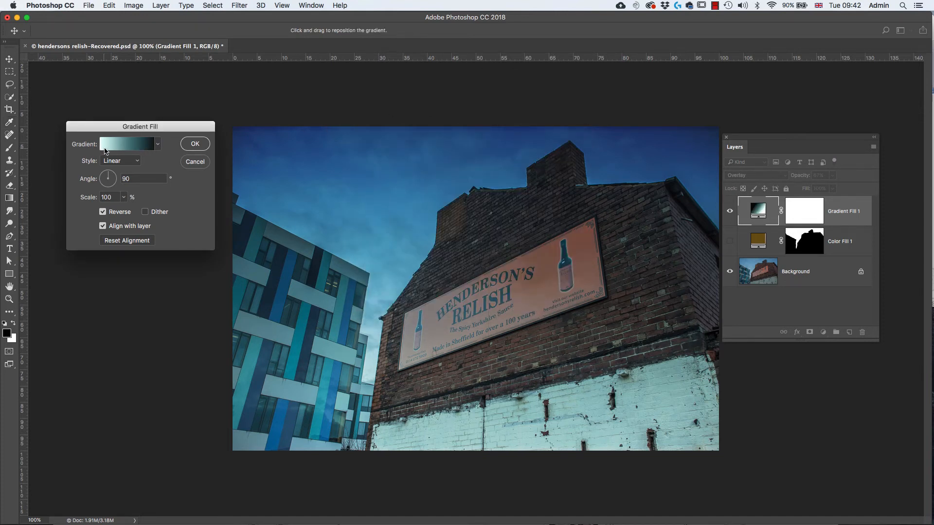
pyautogui.click(195, 144)
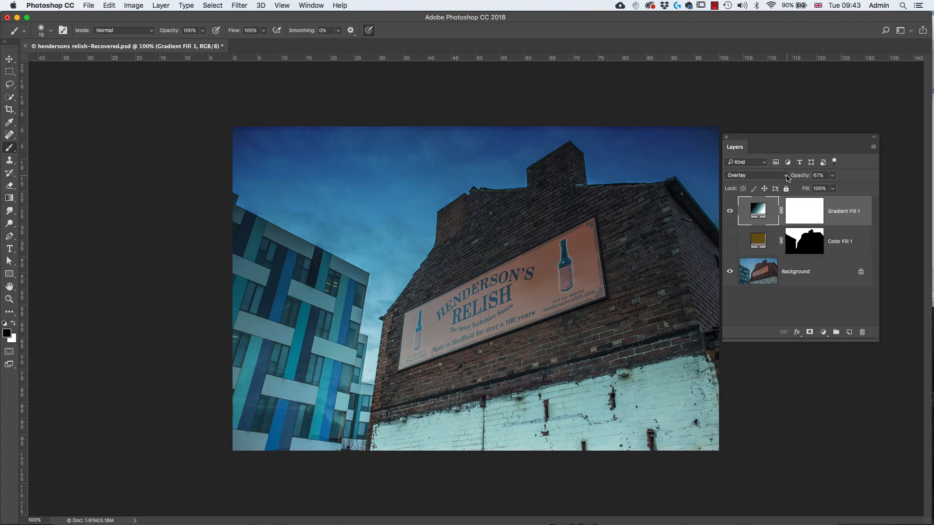
# Step: Set the gradient fill layer's blend mode to Normal and raise its opacity to 100%
pyautogui.click(785, 180)
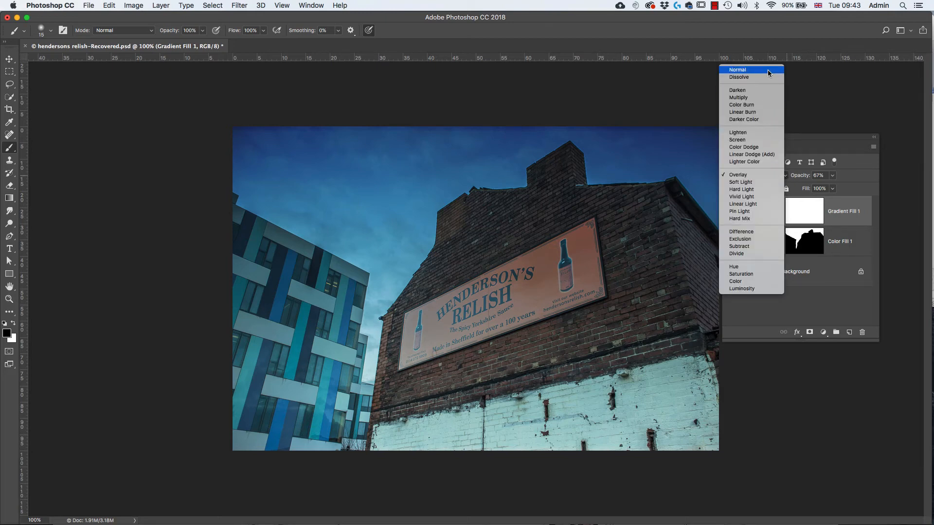
pyautogui.click(768, 69)
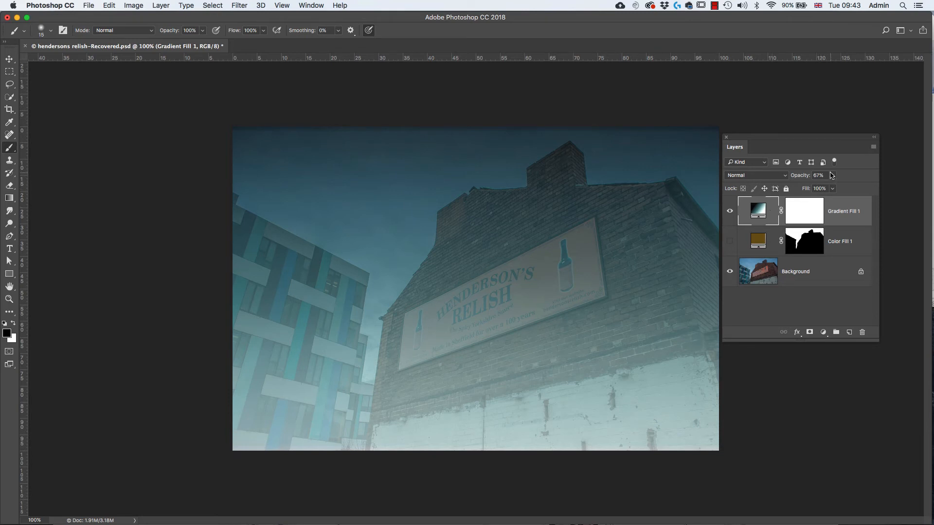
pyautogui.click(832, 175)
pyautogui.moveTo(832, 187); pyautogui.dragTo(865, 191)
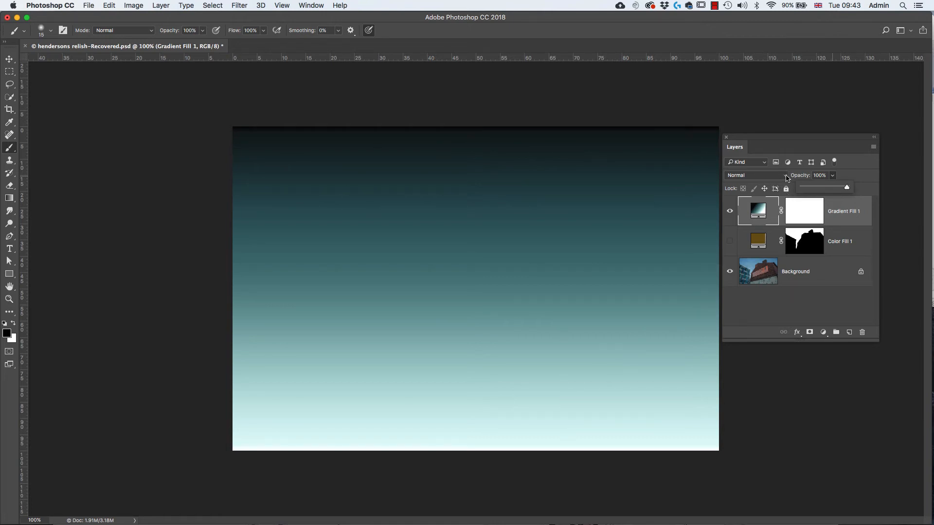
# Step: Set the gradient fill layer's blend mode to Overlay and toggle its visibility to compare the photo with and without the gradient
pyautogui.click(785, 176)
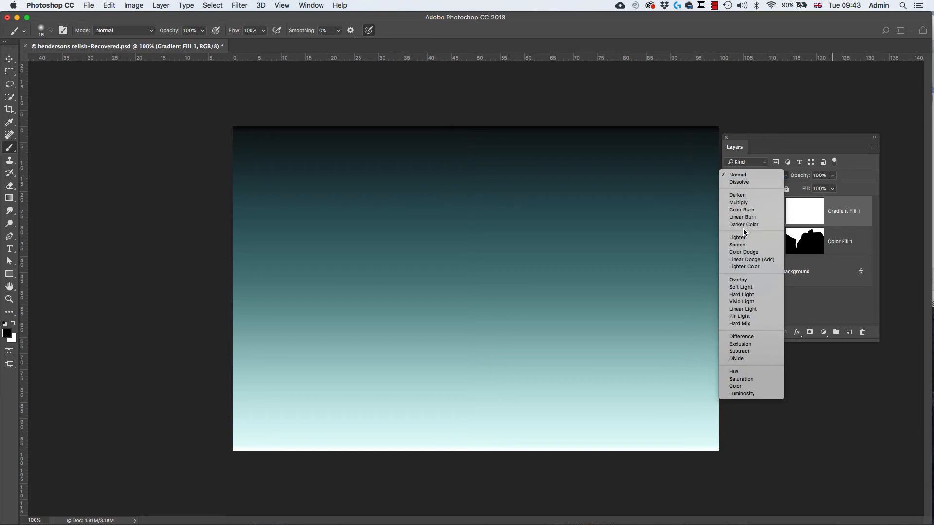
pyautogui.click(743, 281)
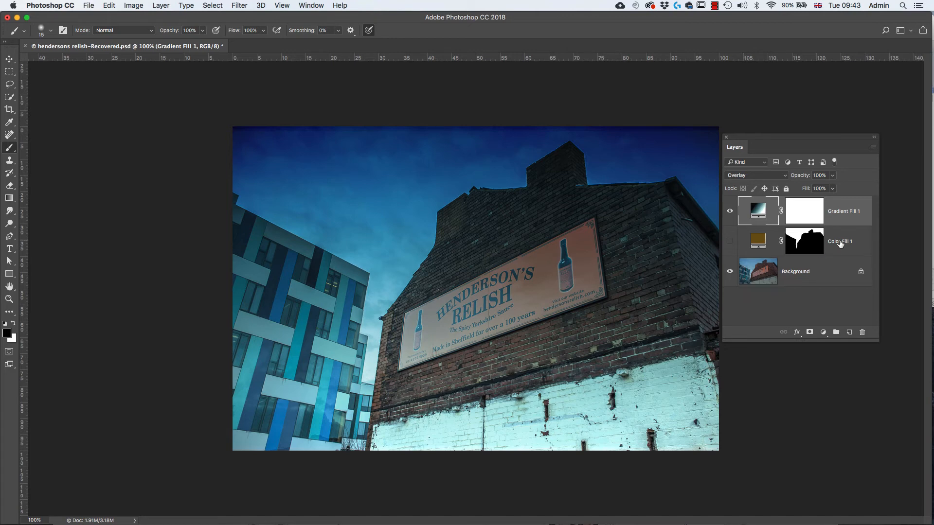
pyautogui.click(729, 212)
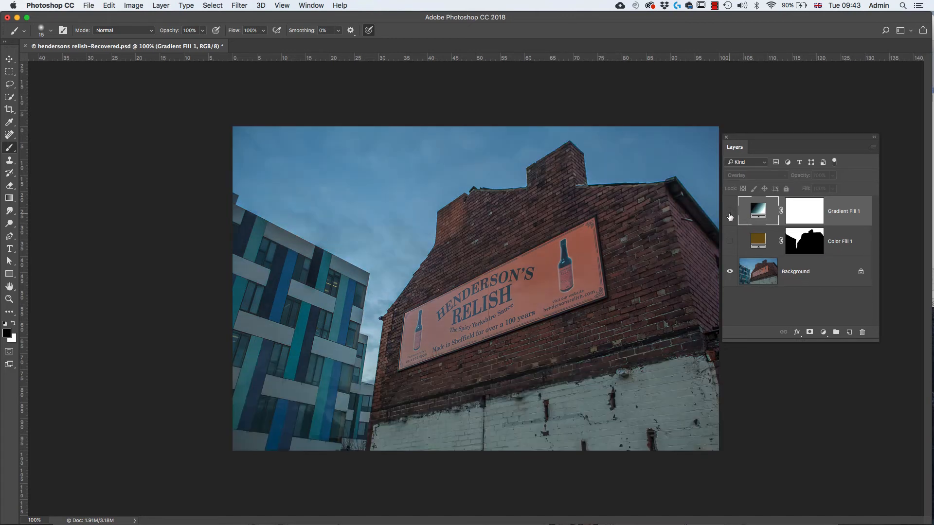
pyautogui.click(730, 212)
pyautogui.click(729, 214)
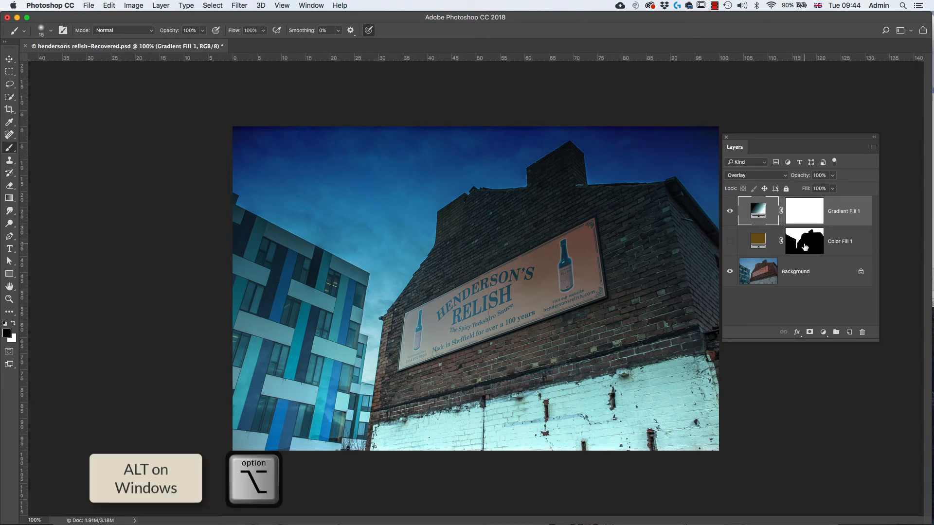
# Step: Copy the Color Fill 1 layer mask onto the Gradient Fill 1 layer, replacing its existing mask
pyautogui.moveTo(805, 247); pyautogui.dragTo(805, 227)
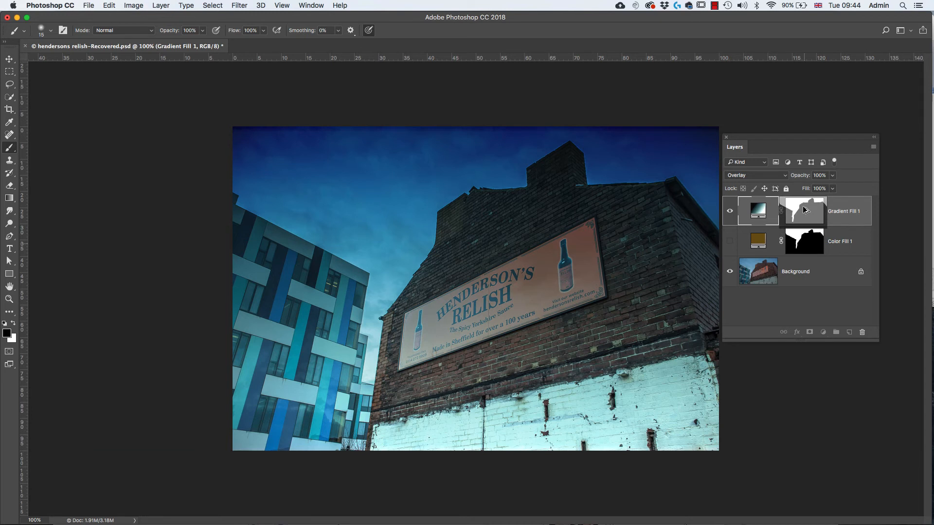
pyautogui.moveTo(805, 209); pyautogui.dragTo(804, 209)
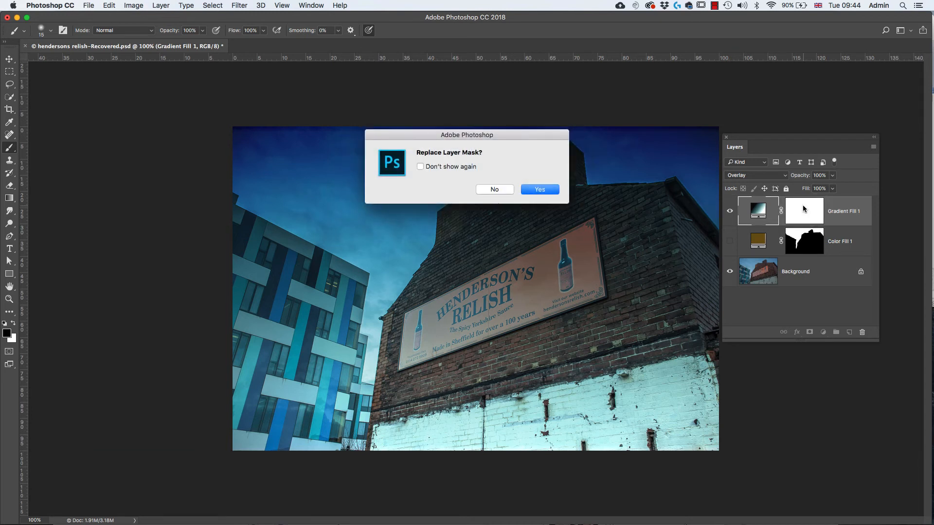
pyautogui.click(538, 190)
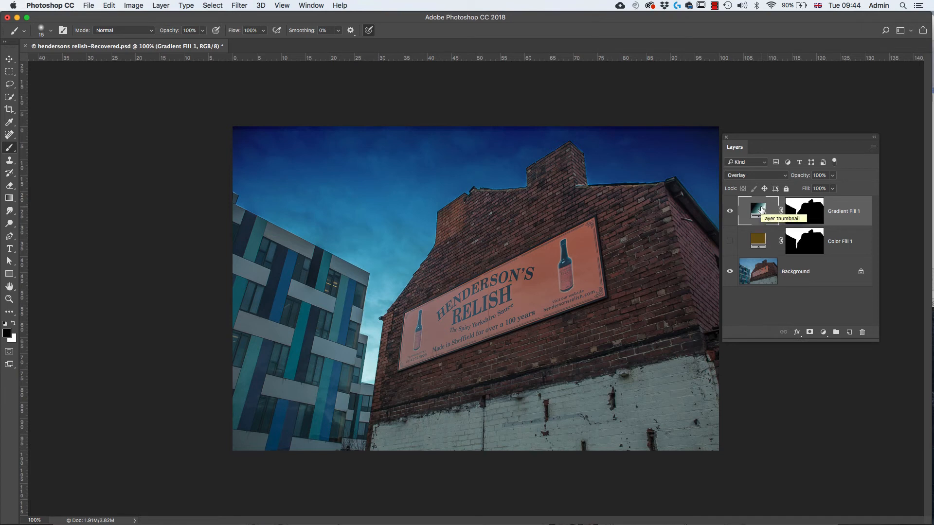
# Step: Toggle the masked gradient fill layer off and on to compare its effect on the sky
pyautogui.click(730, 212)
pyautogui.click(730, 212)
pyautogui.click(730, 212)
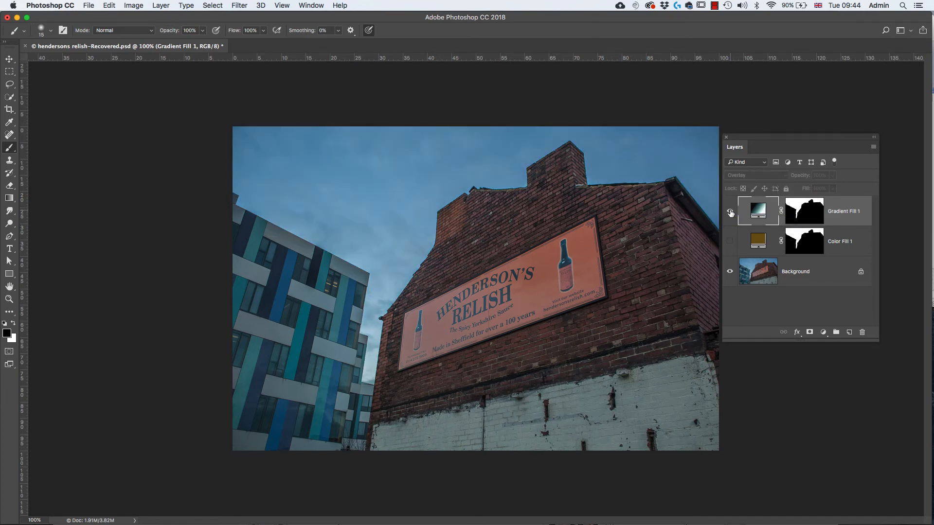
pyautogui.click(730, 212)
# Step: Lower the masked gradient fill layer's opacity to 66% and toggle its visibility to compare the photo before and after
pyautogui.click(832, 188)
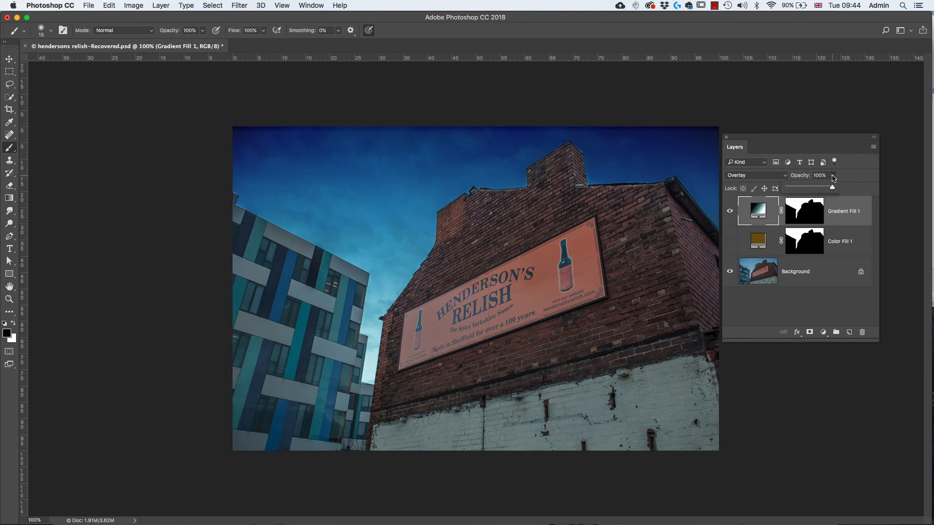
pyautogui.moveTo(833, 189); pyautogui.dragTo(818, 191)
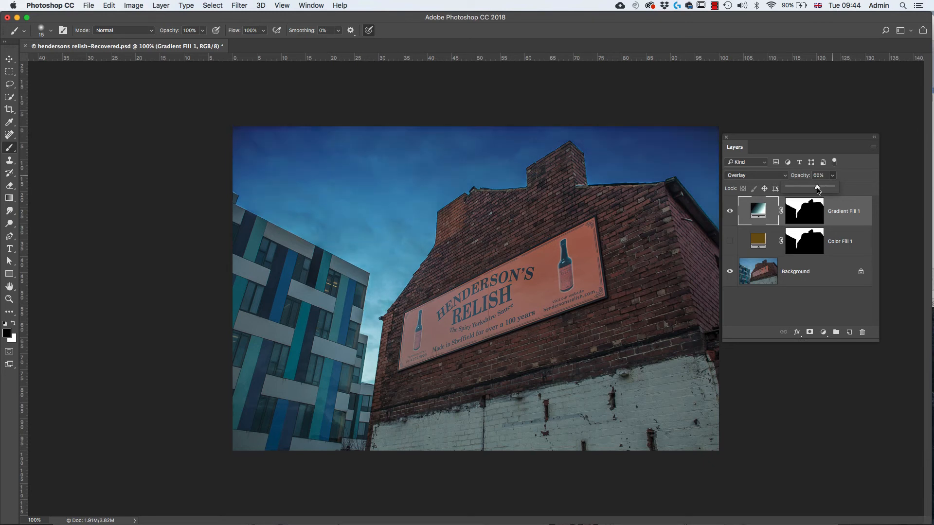
pyautogui.click(730, 211)
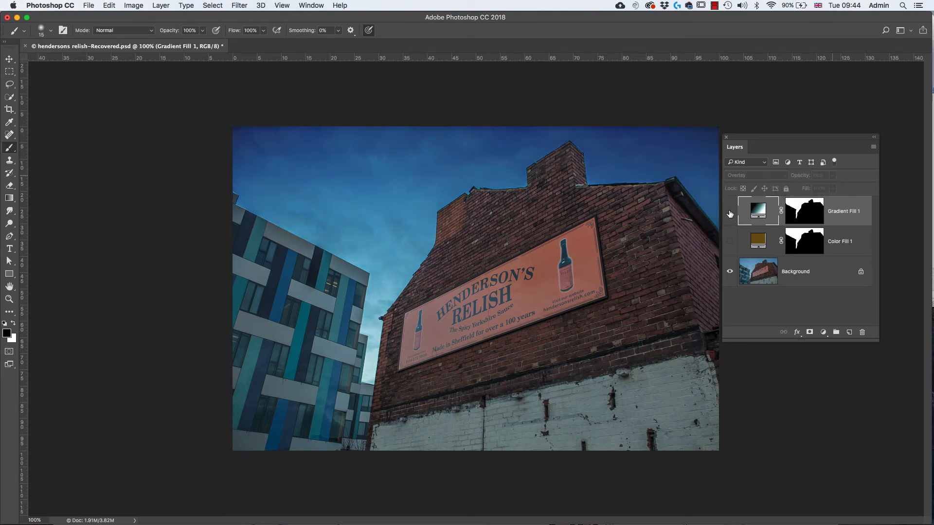
pyautogui.click(730, 212)
pyautogui.click(730, 212)
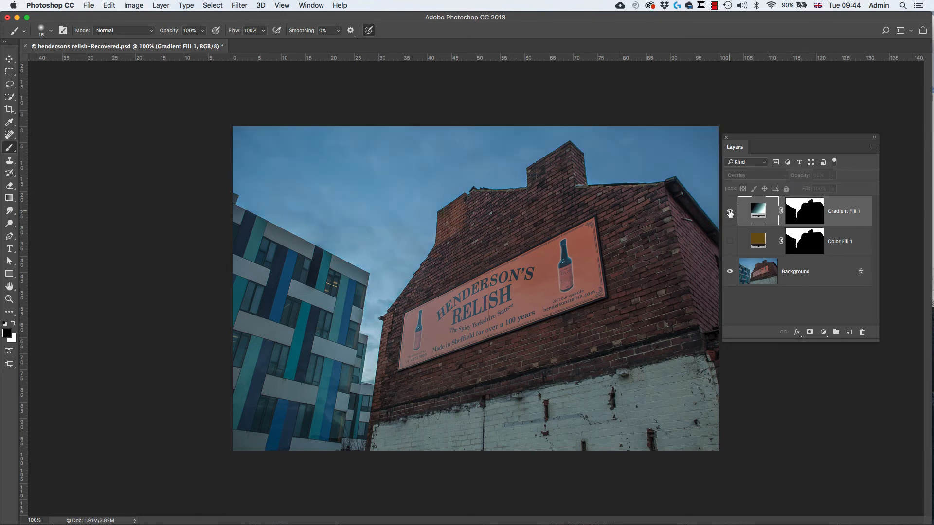
pyautogui.click(730, 212)
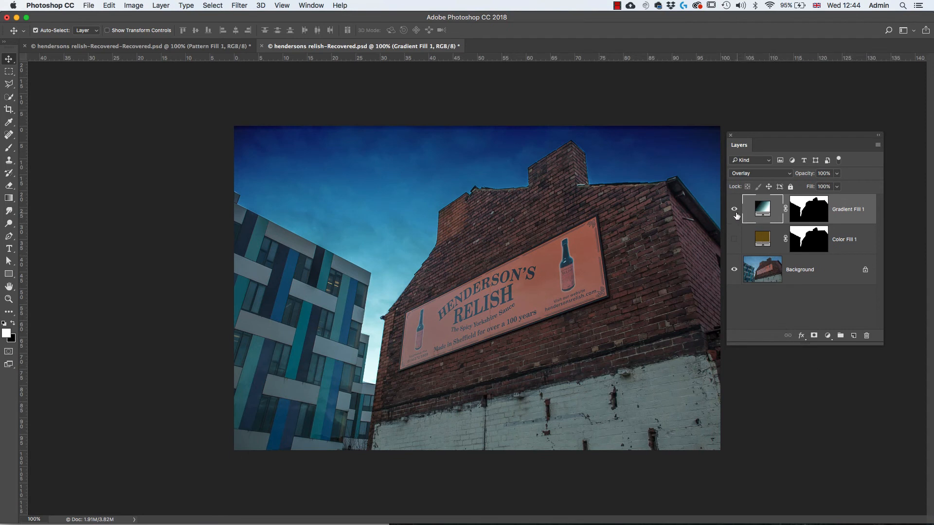
# Step: Hide the gradient fill layer and add a Pattern fill layer above it with the pattern scaled to 45%
pyautogui.click(733, 210)
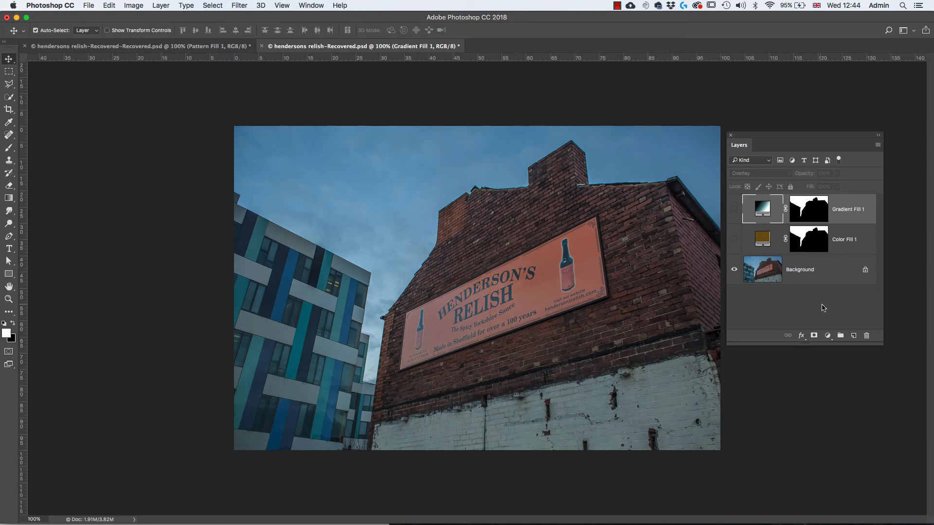
pyautogui.click(828, 336)
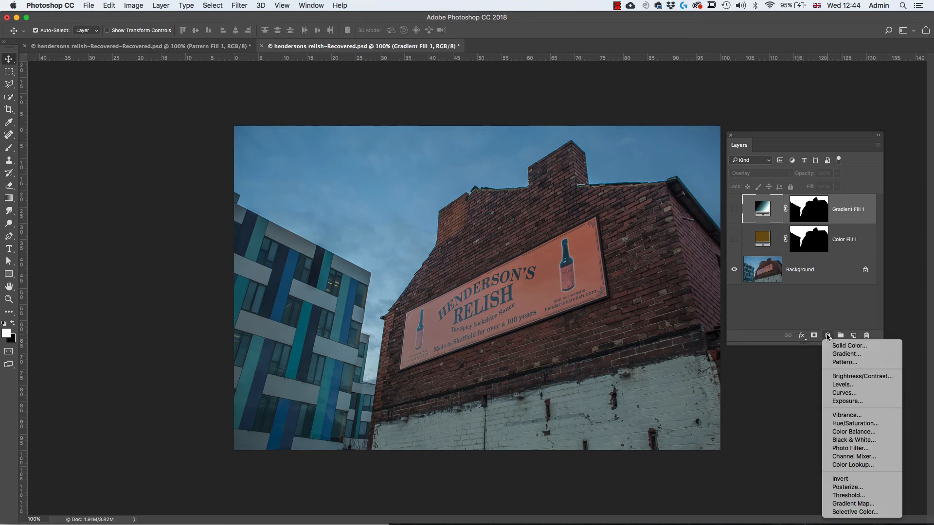
pyautogui.click(846, 363)
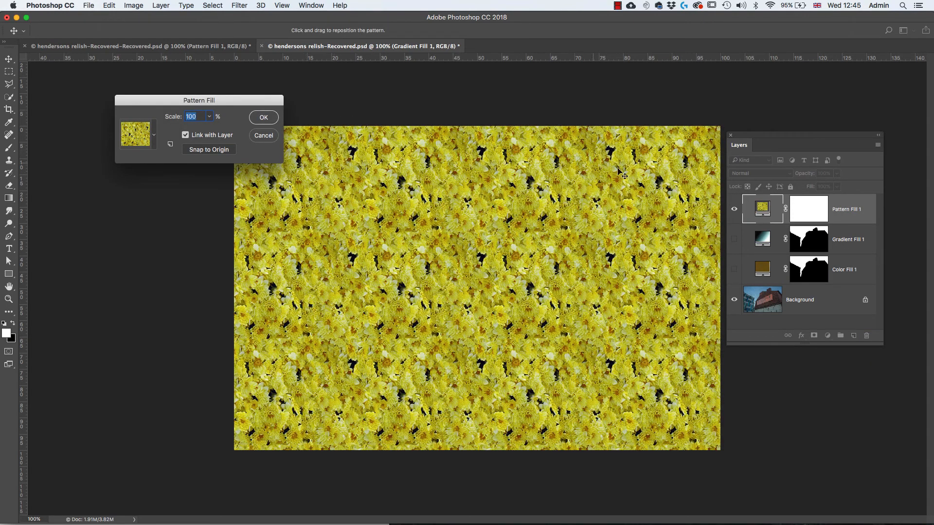
pyautogui.click(209, 116)
pyautogui.moveTo(213, 129); pyautogui.dragTo(206, 131)
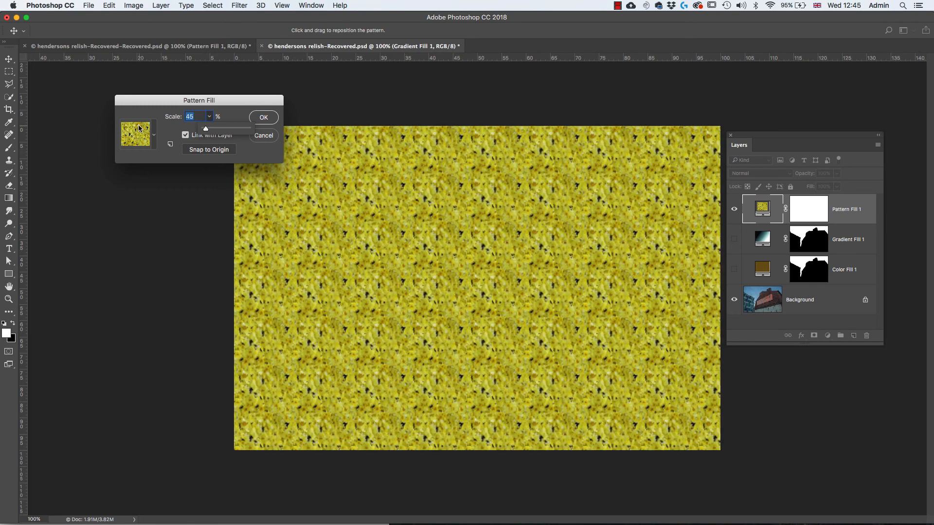
# Step: Try the diagonal-line, vertical-line, dotted and concentric-squares patterns on the pattern fill layer
pyautogui.click(154, 137)
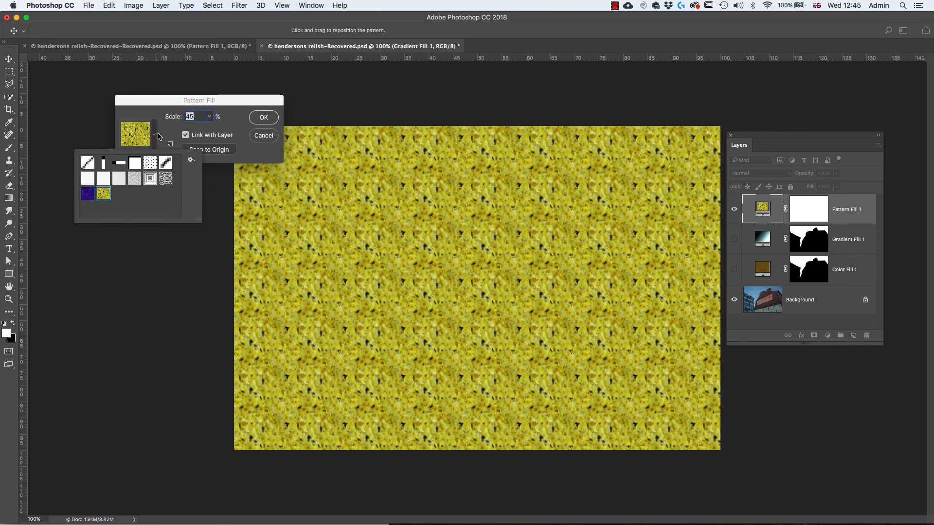
pyautogui.click(90, 166)
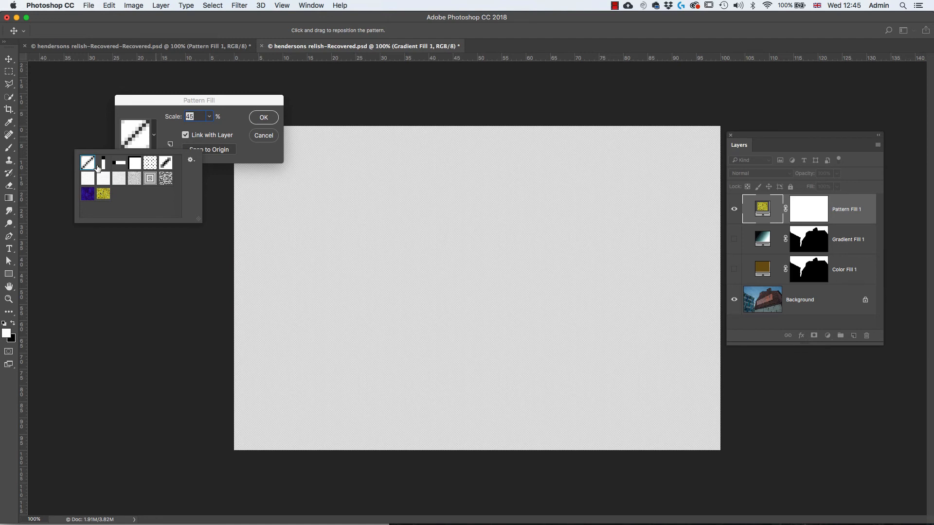
pyautogui.click(102, 163)
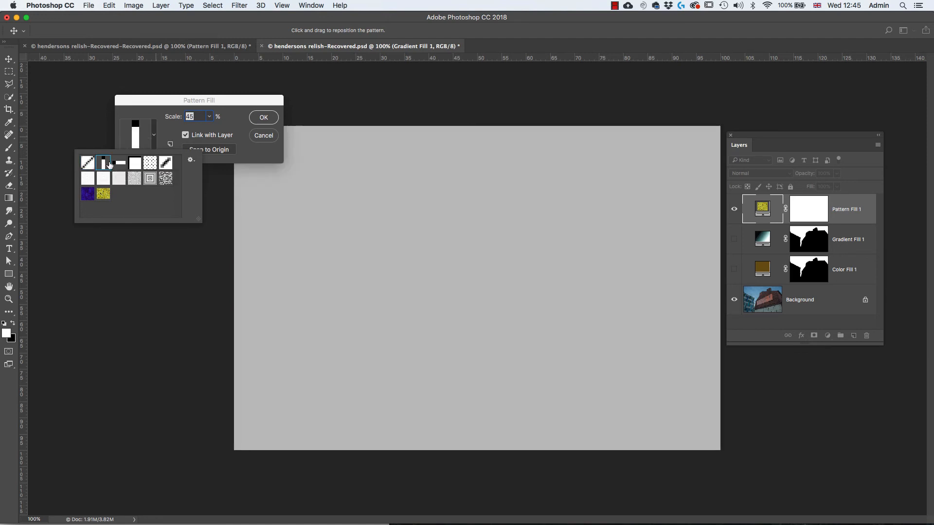
pyautogui.click(148, 167)
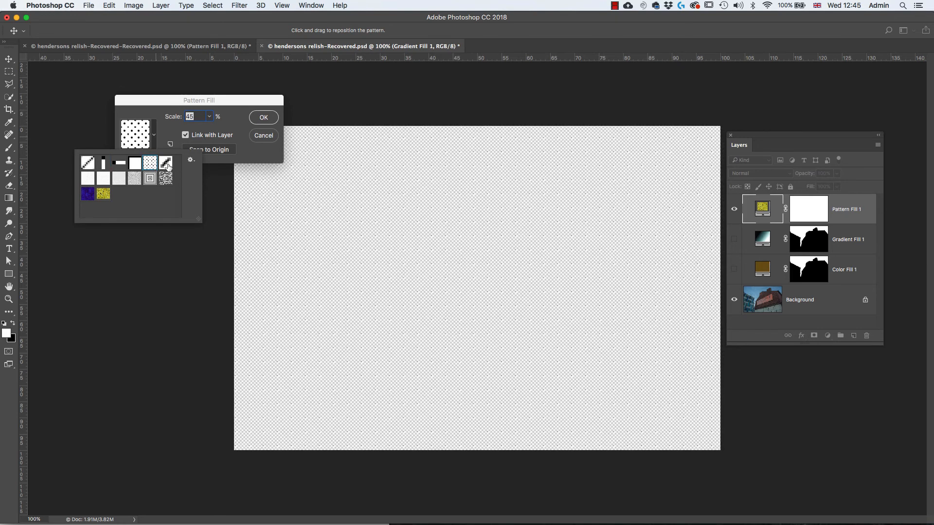
pyautogui.click(166, 164)
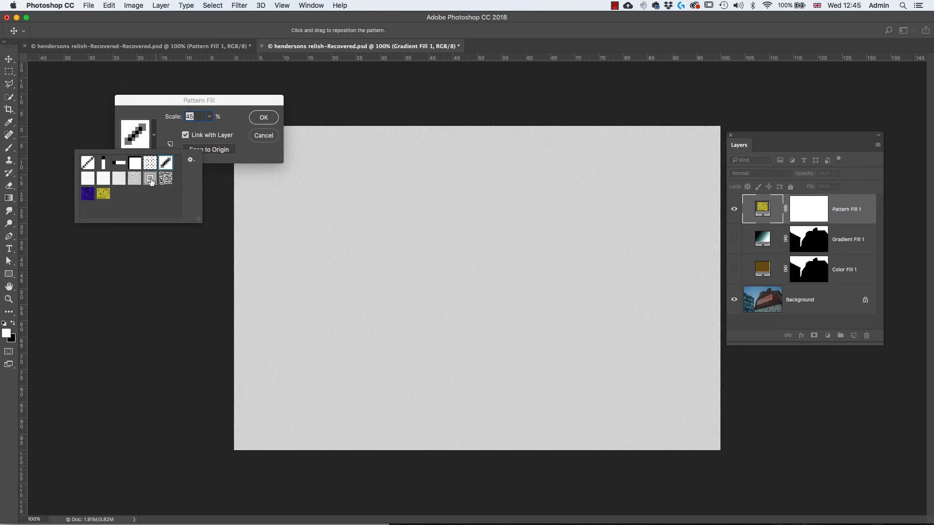
pyautogui.click(151, 180)
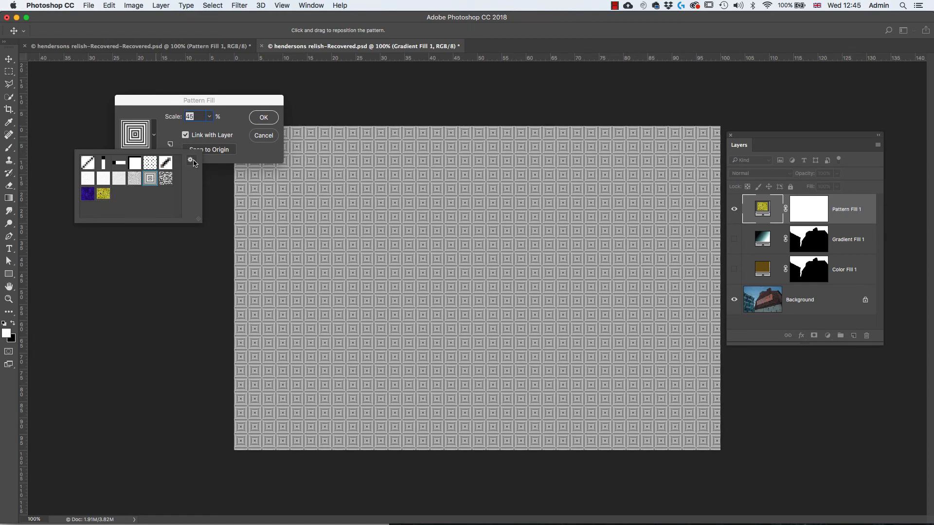
# Step: Append the Web Patterns library to the current set of patterns
pyautogui.click(191, 161)
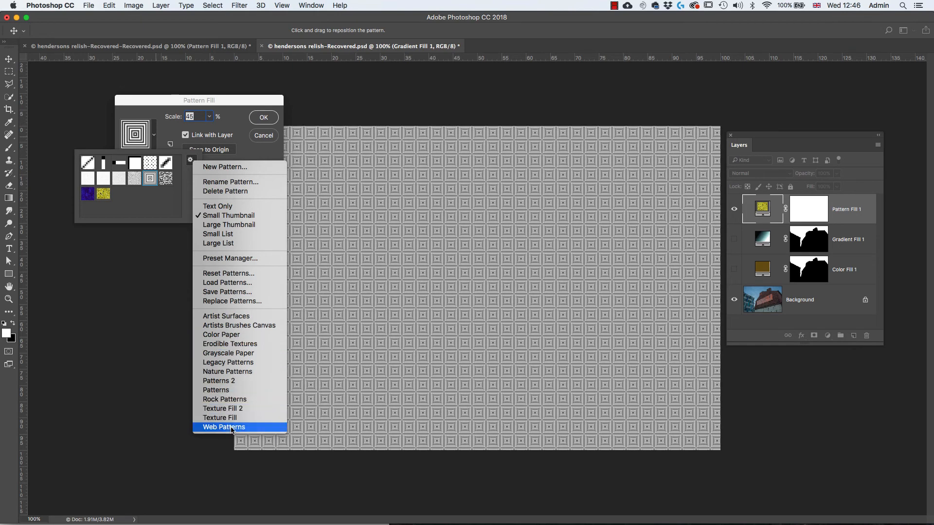
pyautogui.click(231, 427)
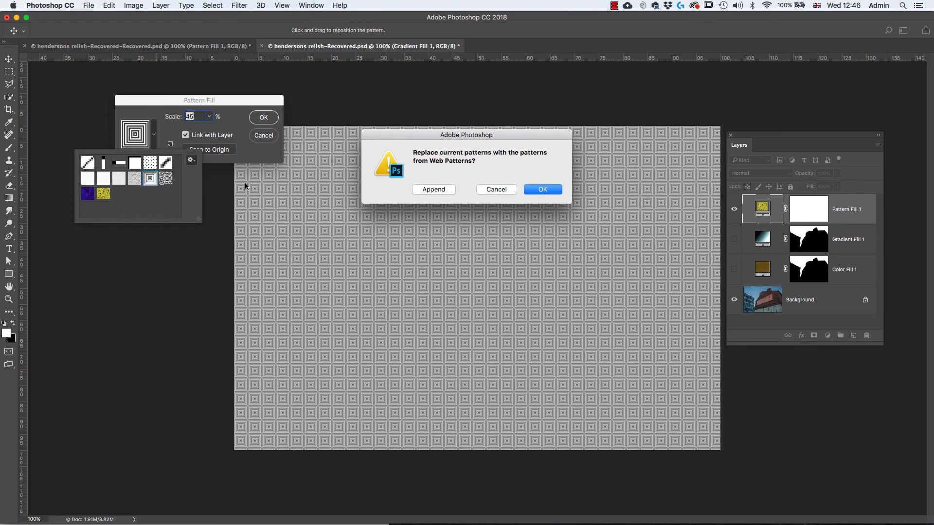
pyautogui.click(433, 189)
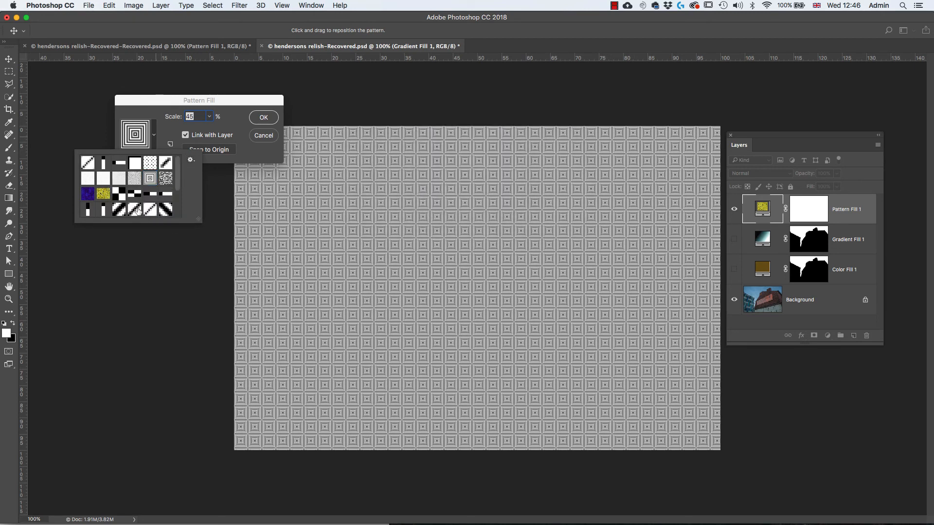
# Step: Choose the white square with thick black edges from the added web patterns and set the pattern scale to 264%
pyautogui.scroll(-3, 181, 181)
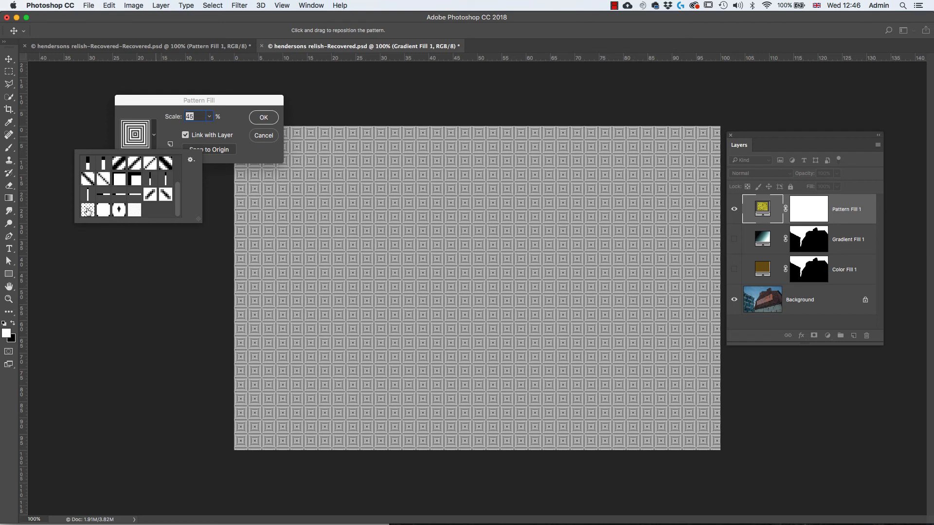
pyautogui.click(133, 181)
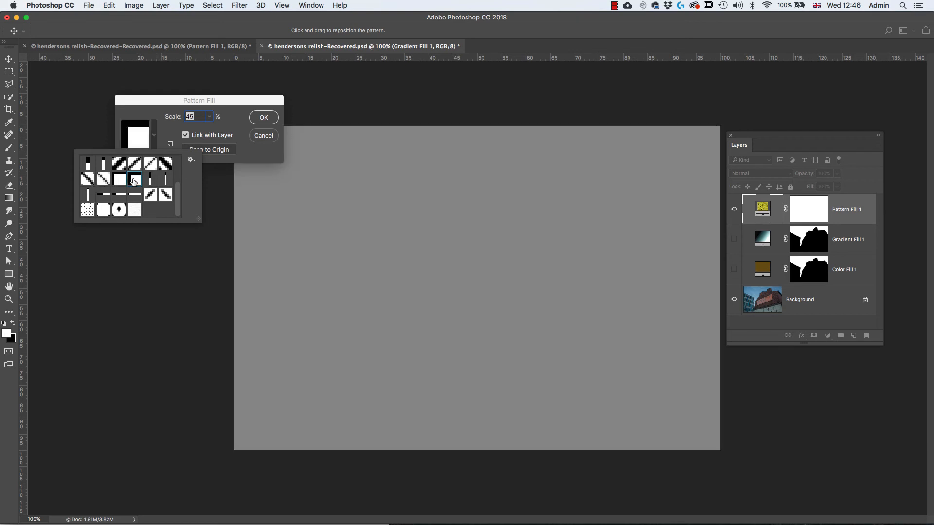
pyautogui.click(210, 117)
pyautogui.moveTo(209, 128); pyautogui.dragTo(219, 131)
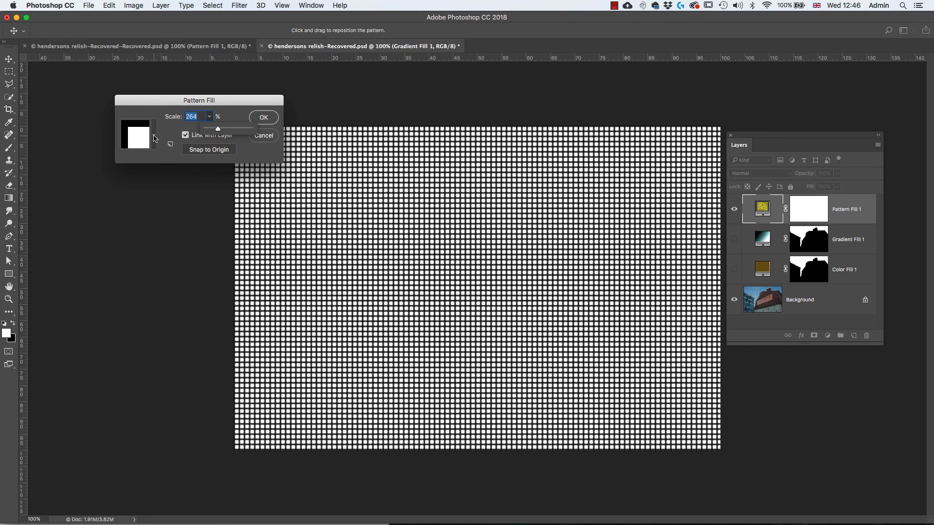
# Step: Try the soft upward-slanting dash pattern on the fill, and switch it to the downward-slanting dash pattern
pyautogui.click(154, 137)
pyautogui.click(151, 195)
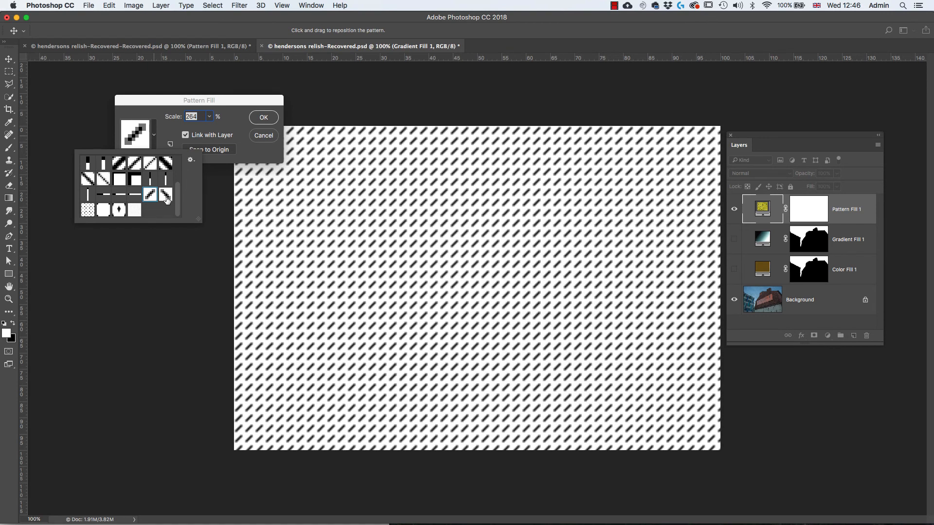
pyautogui.click(166, 195)
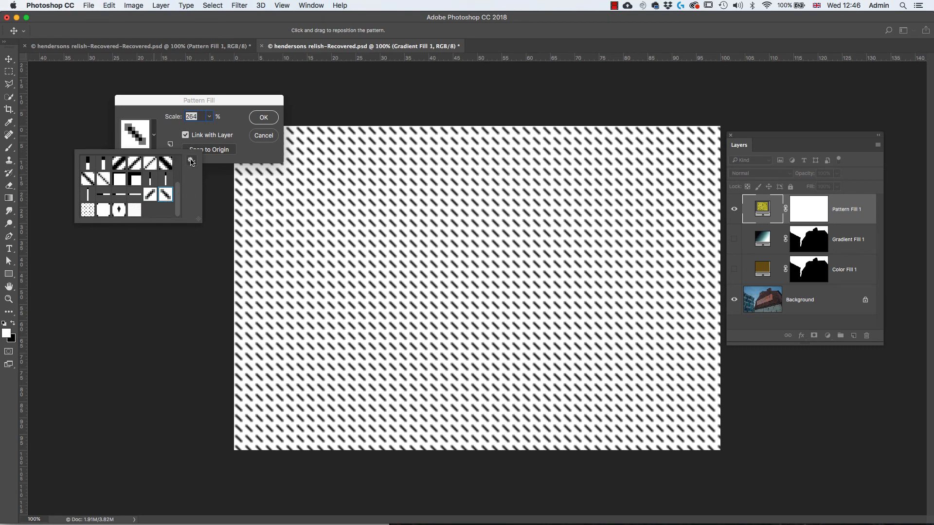
# Step: Append the Texture Fill library to the current set of patterns
pyautogui.click(191, 162)
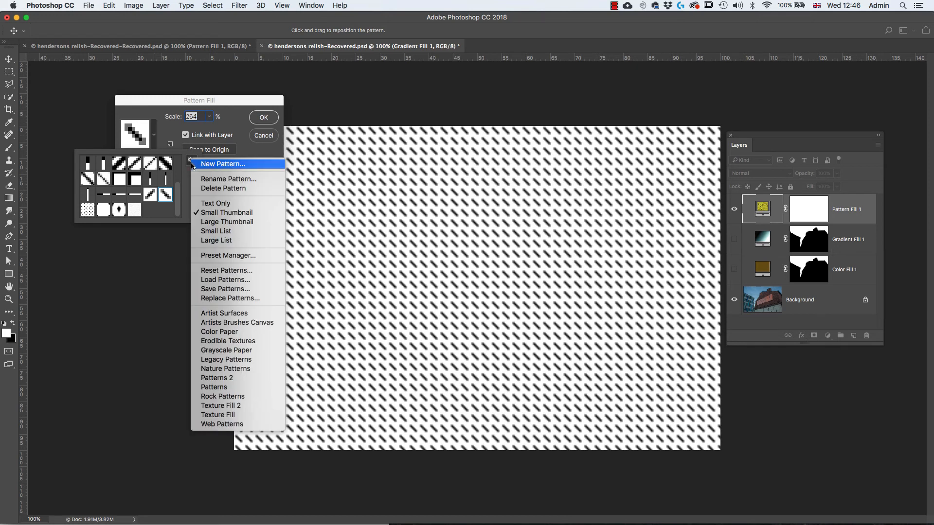
pyautogui.click(240, 417)
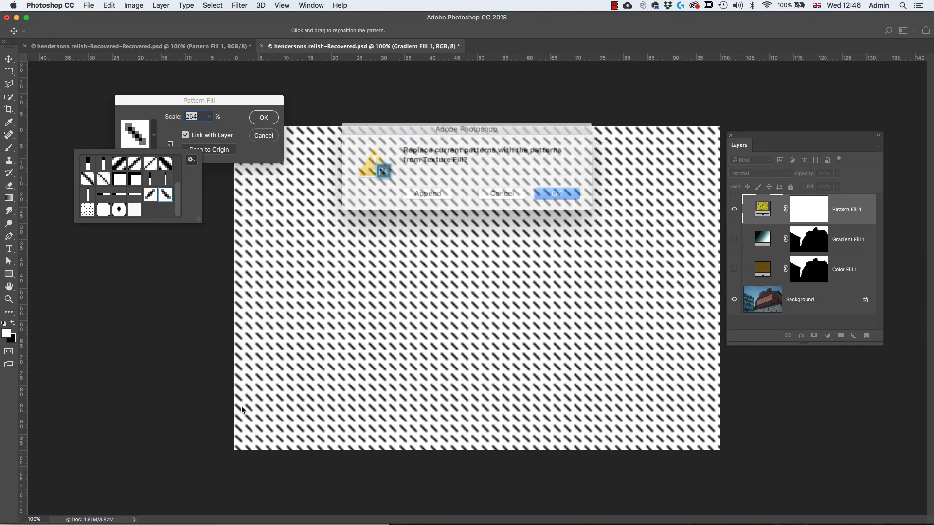
pyautogui.click(437, 191)
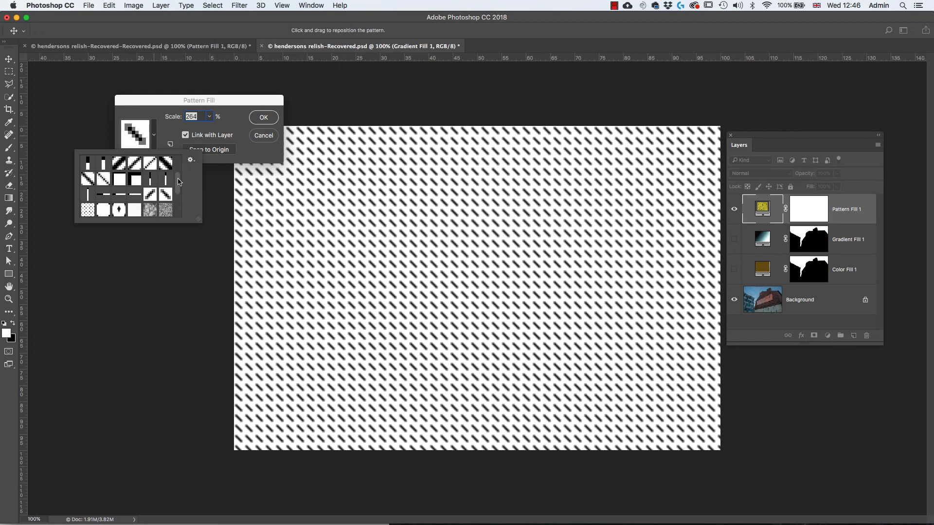
# Step: Apply the grey, vertically cracked bark-like texture from the added texture patterns to the pattern fill layer
pyautogui.scroll(-5, 179, 182)
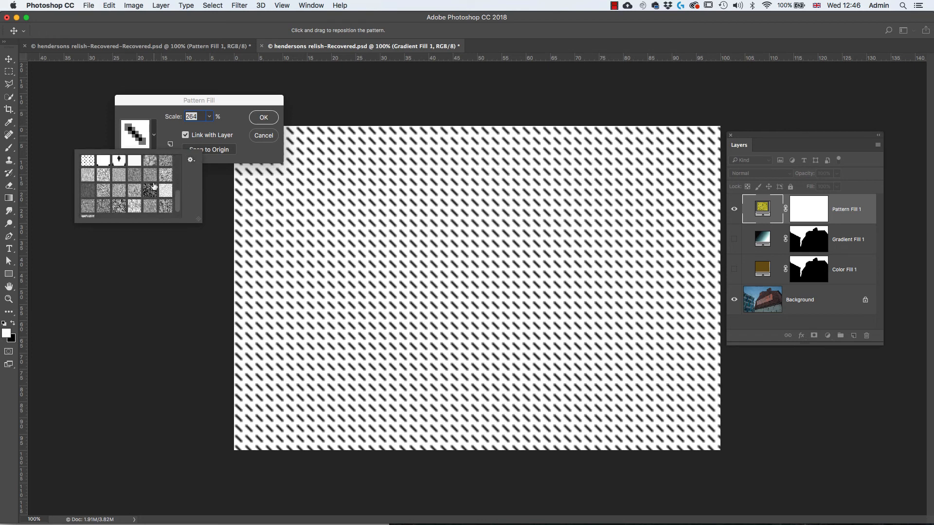
pyautogui.click(88, 175)
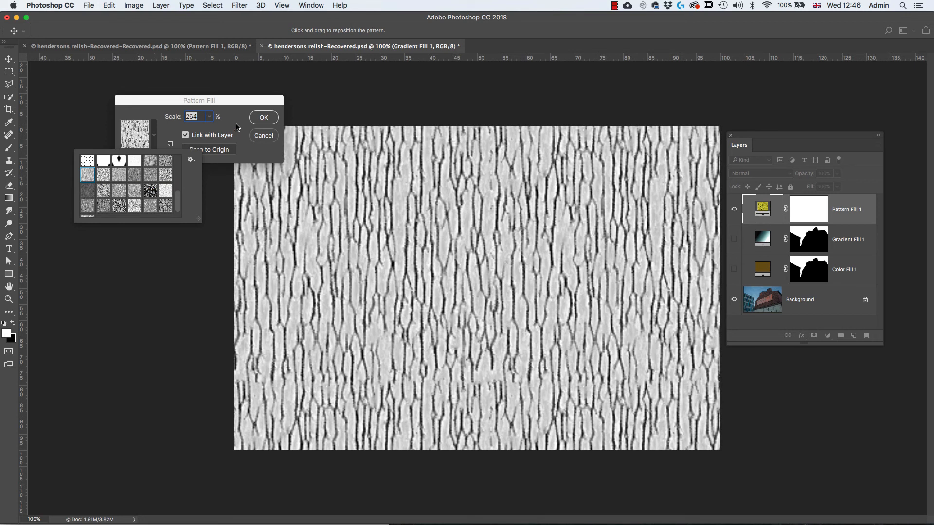
pyautogui.click(262, 115)
pyautogui.click(262, 117)
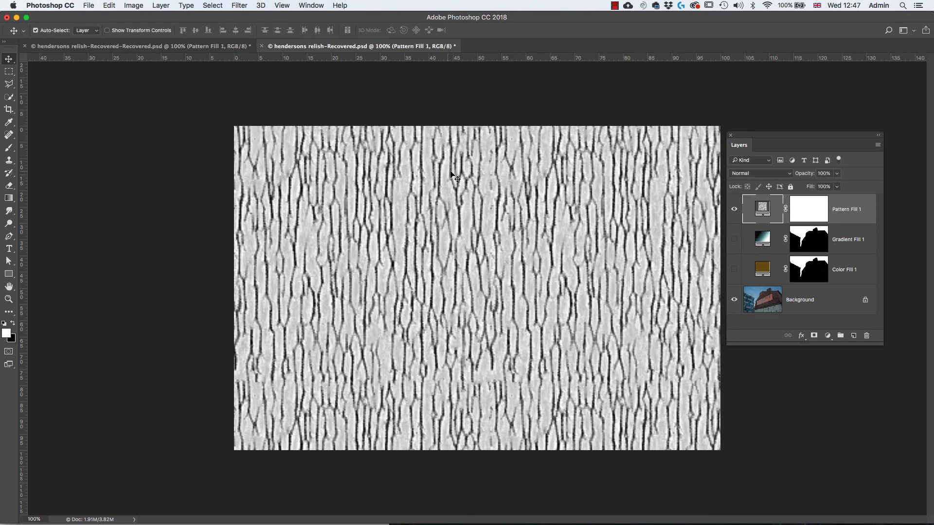
# Step: Try the Screen blend mode on the pattern fill layer, and switch it to Multiply at 40% opacity
pyautogui.click(789, 175)
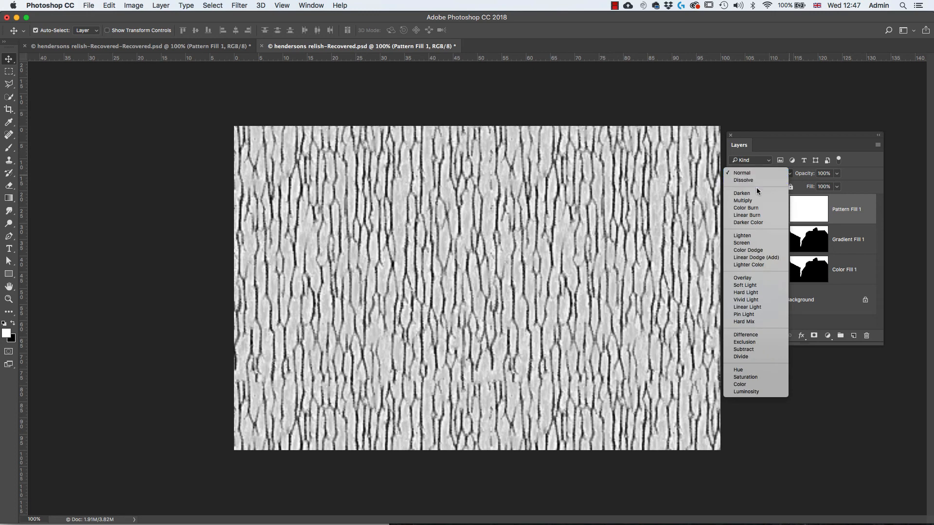
pyautogui.click(754, 244)
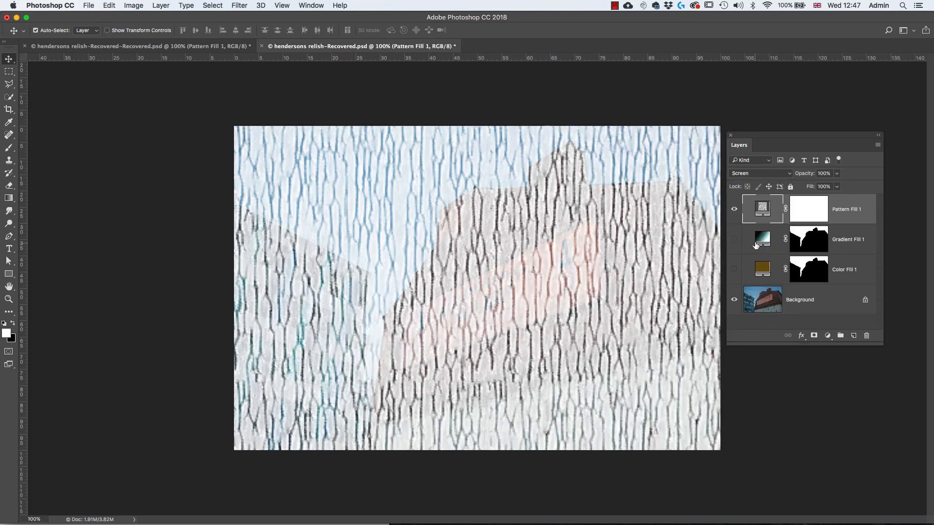
pyautogui.click(788, 174)
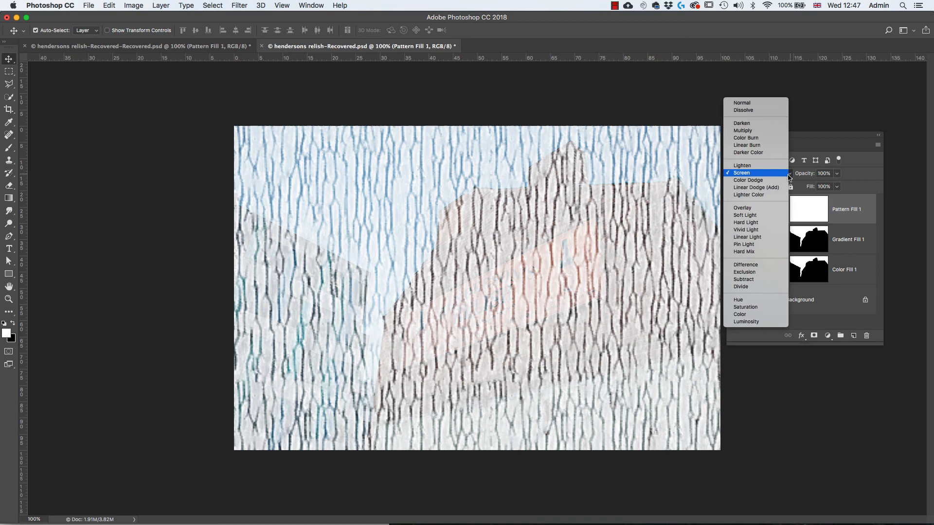
pyautogui.click(761, 131)
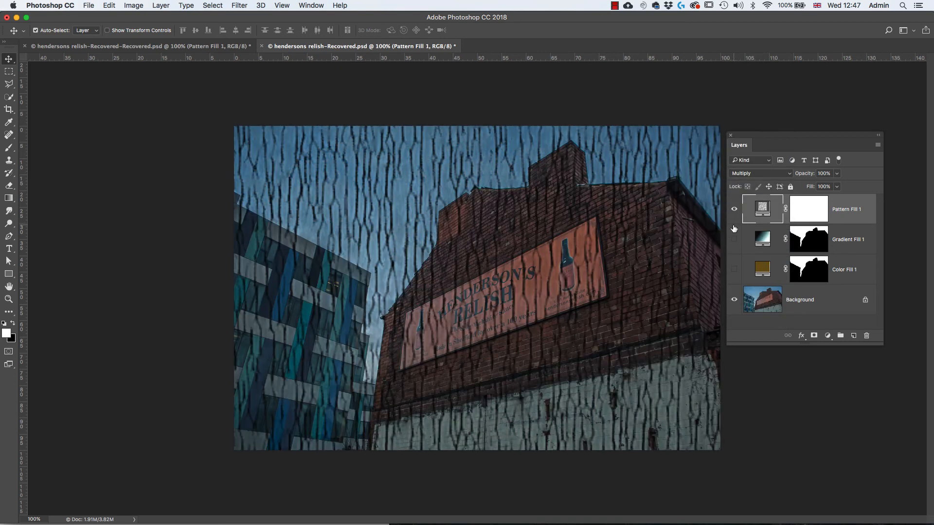
pyautogui.click(838, 175)
pyautogui.moveTo(839, 188); pyautogui.dragTo(811, 191)
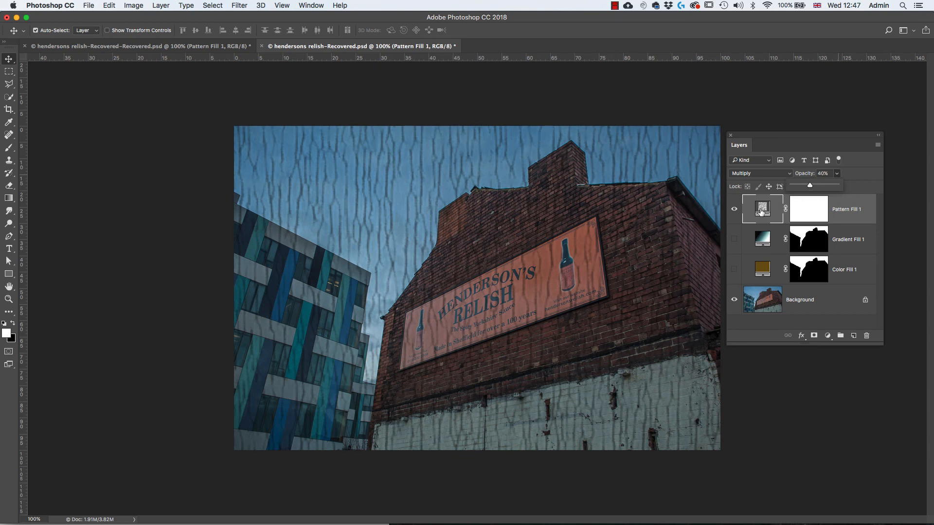
# Step: Change the pattern fill layer's pattern to the black texture with white blotches
pyautogui.doubleClick(762, 210)
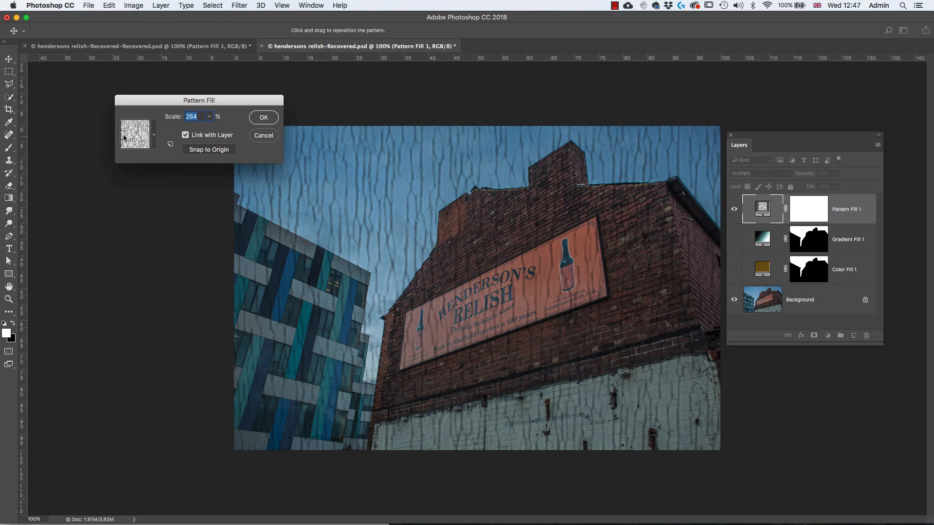
pyautogui.click(154, 136)
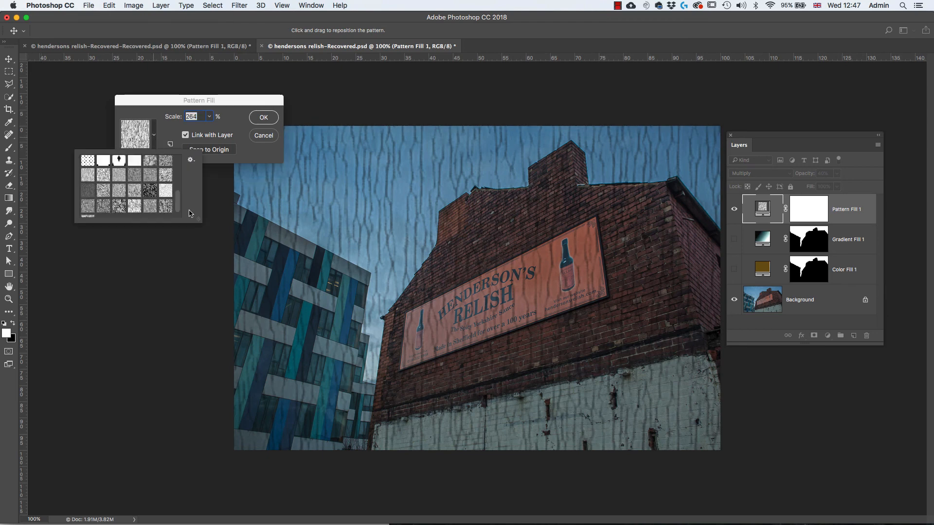
pyautogui.click(151, 190)
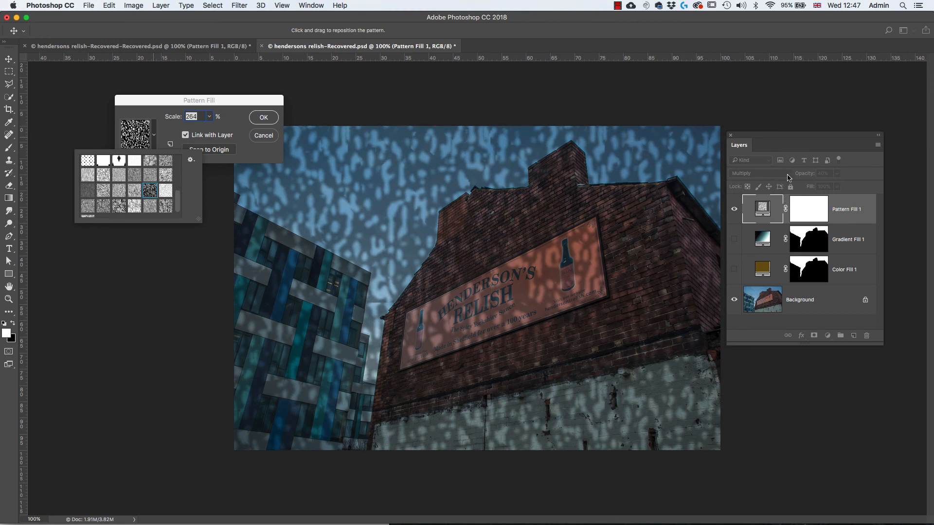
pyautogui.click(264, 117)
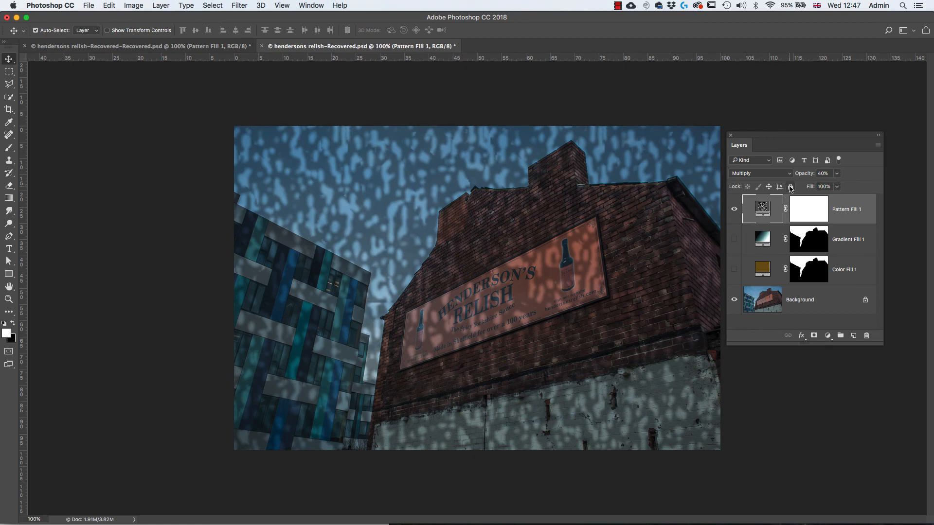
# Step: Raise the pattern fill layer's opacity to 100% and set its blend mode to Screen
pyautogui.click(837, 174)
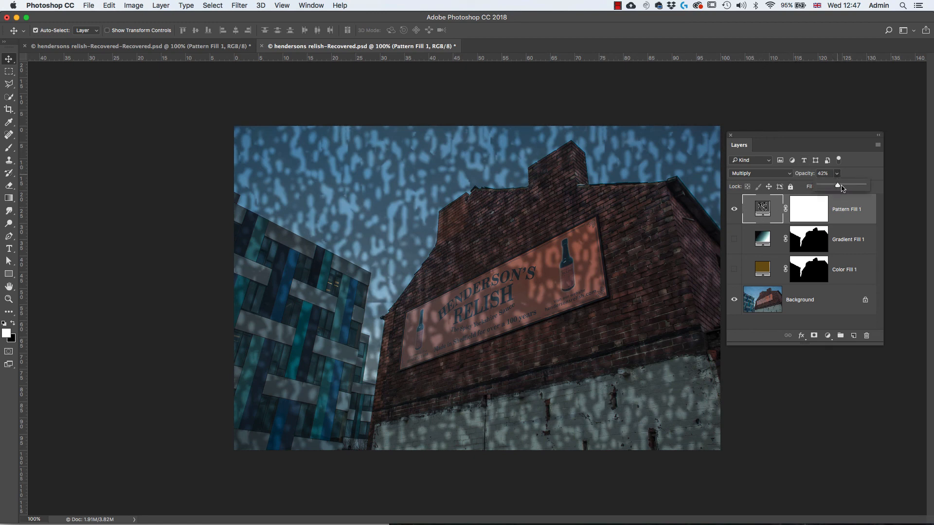
pyautogui.moveTo(842, 189); pyautogui.dragTo(875, 192)
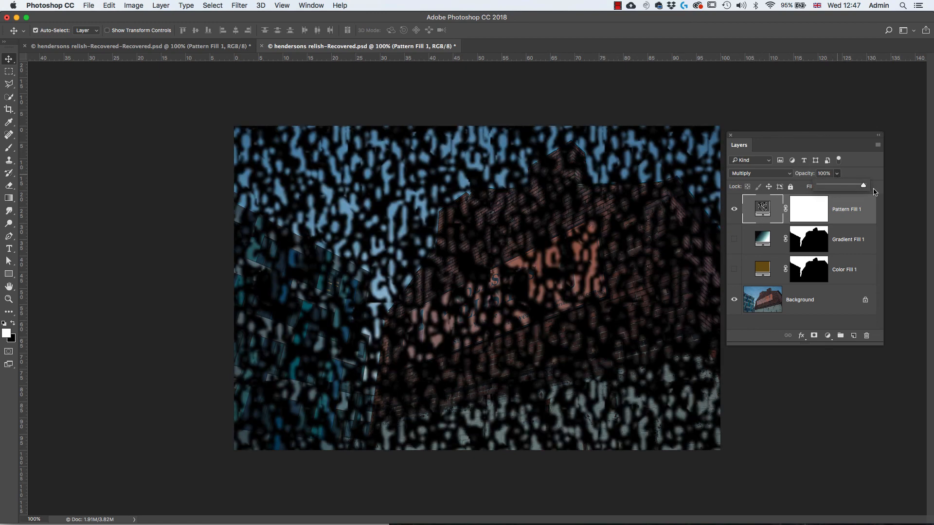
pyautogui.click(788, 175)
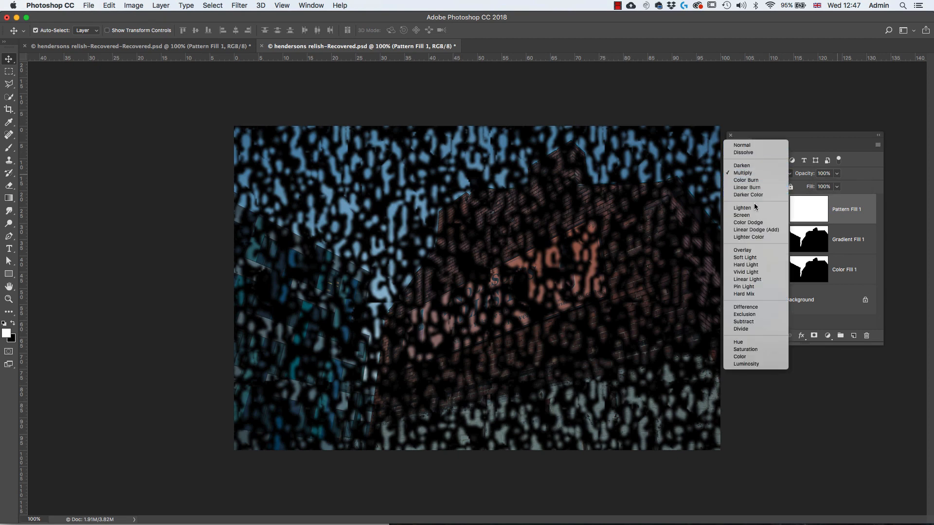
pyautogui.click(755, 216)
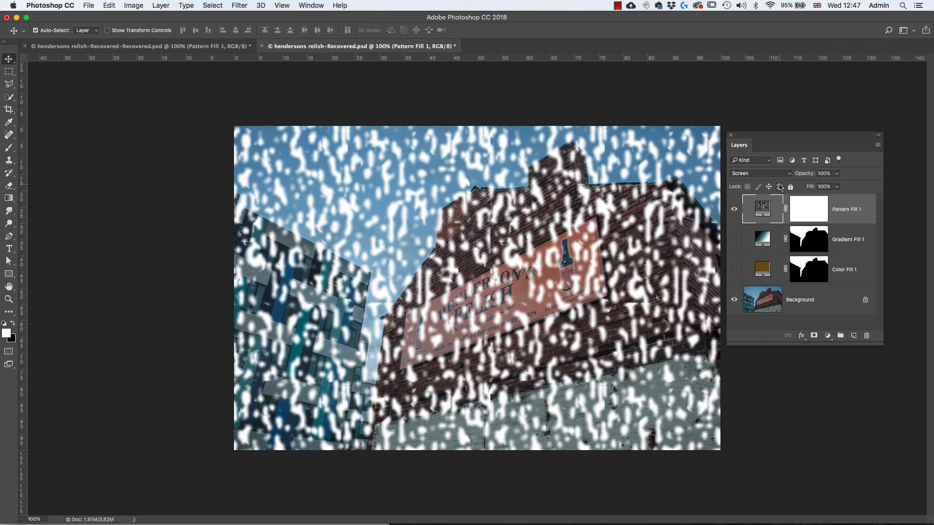
# Step: Start a Motion Blur on the pattern fill layer, converting the layer to a smart object
pyautogui.click(239, 5)
pyautogui.moveTo(275, 122)
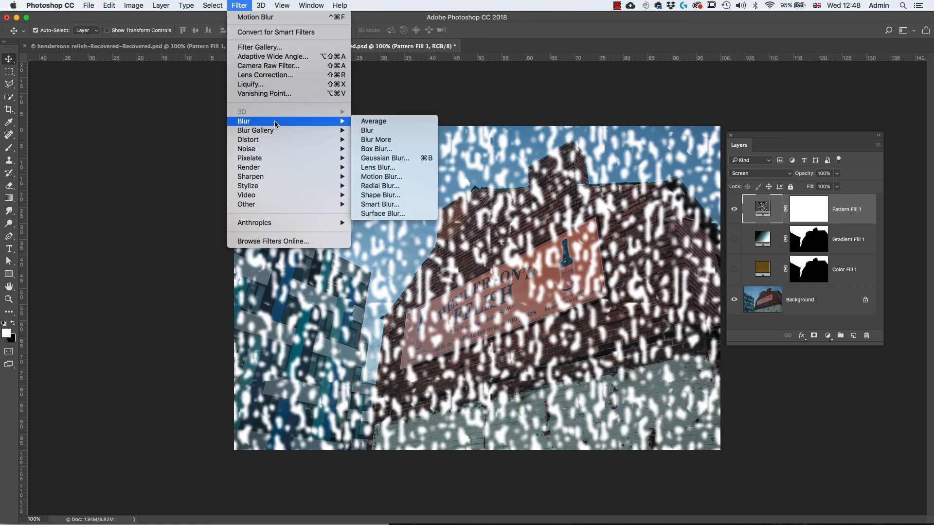
pyautogui.click(402, 177)
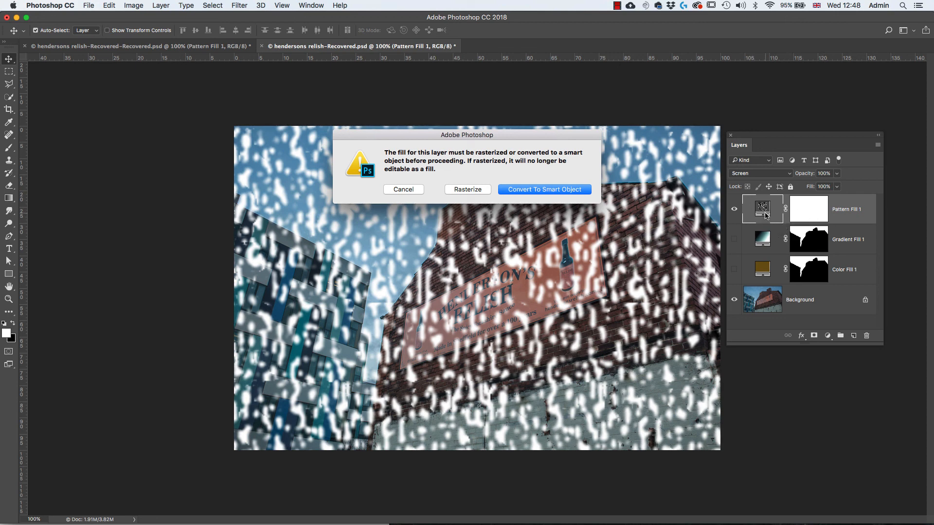
pyautogui.click(538, 191)
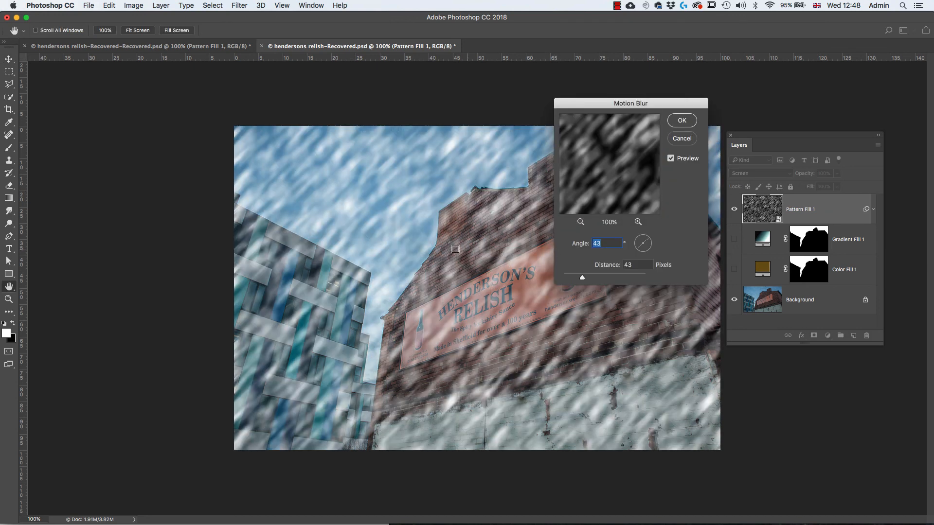
# Step: Apply the Motion Blur with an angle of 45° and a distance of 34 pixels
pyautogui.moveTo(642, 107); pyautogui.dragTo(764, 90)
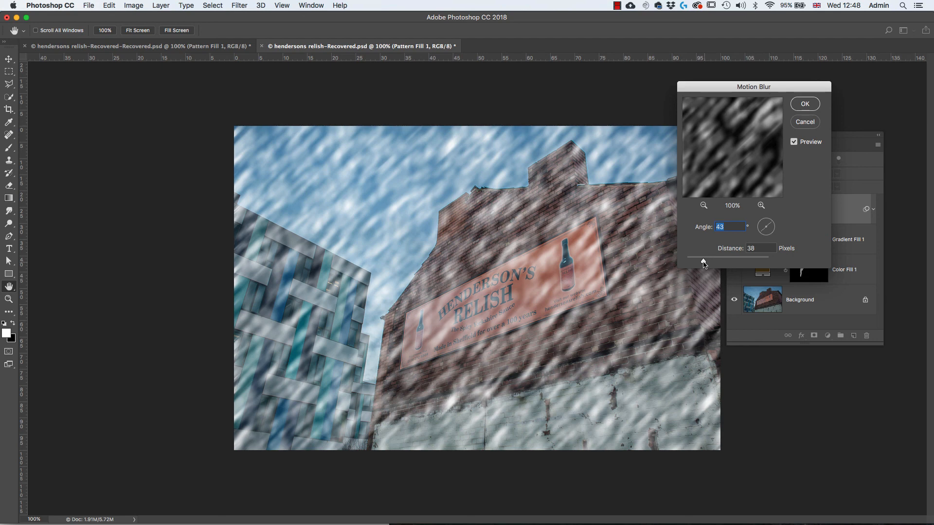
pyautogui.click(704, 263)
pyautogui.moveTo(704, 263); pyautogui.dragTo(702, 263)
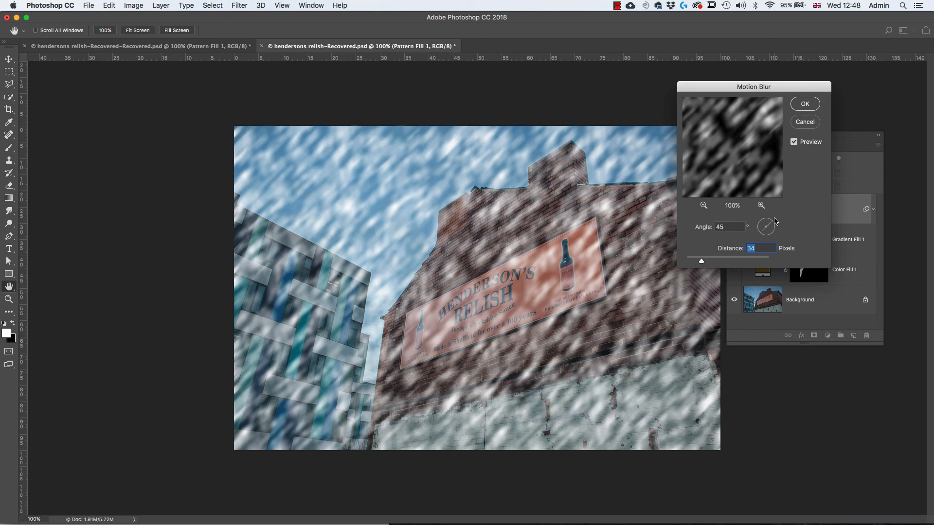
pyautogui.press('Tab')
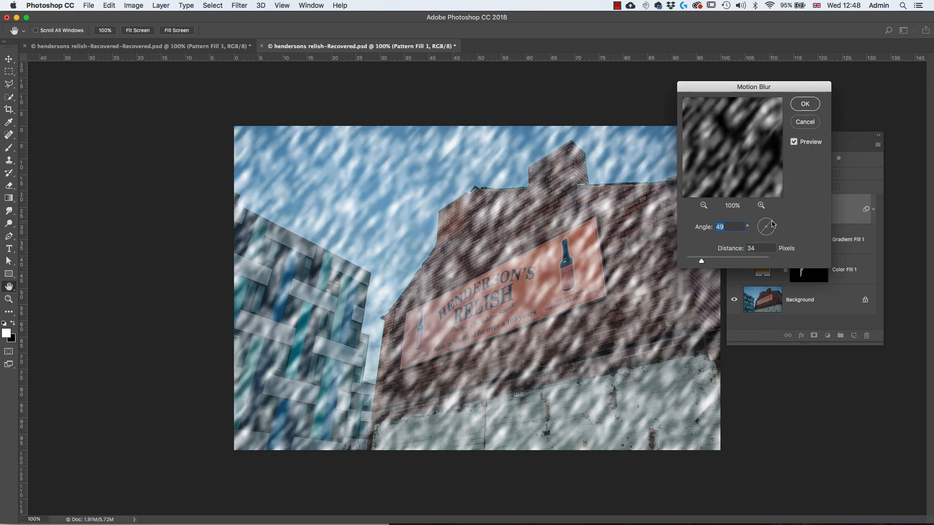
pyautogui.press('Down')
pyautogui.press('Down')
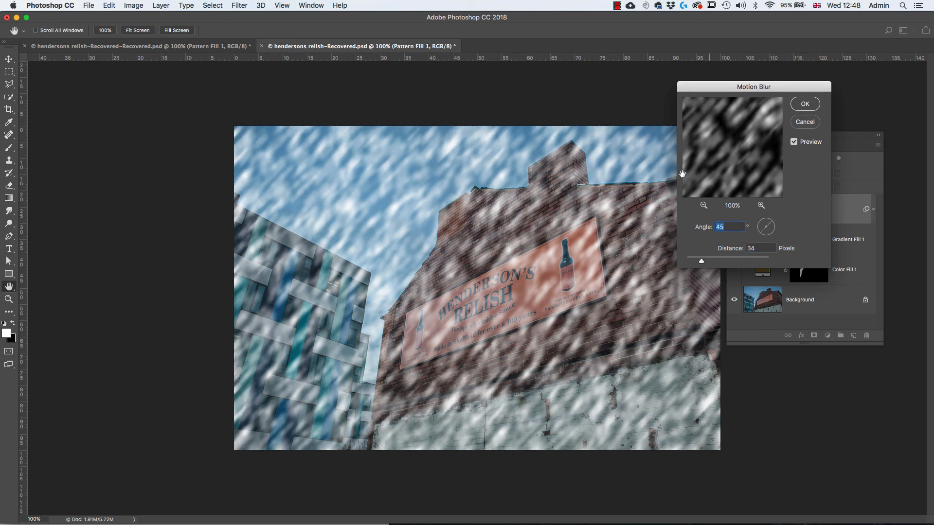
pyautogui.click(806, 108)
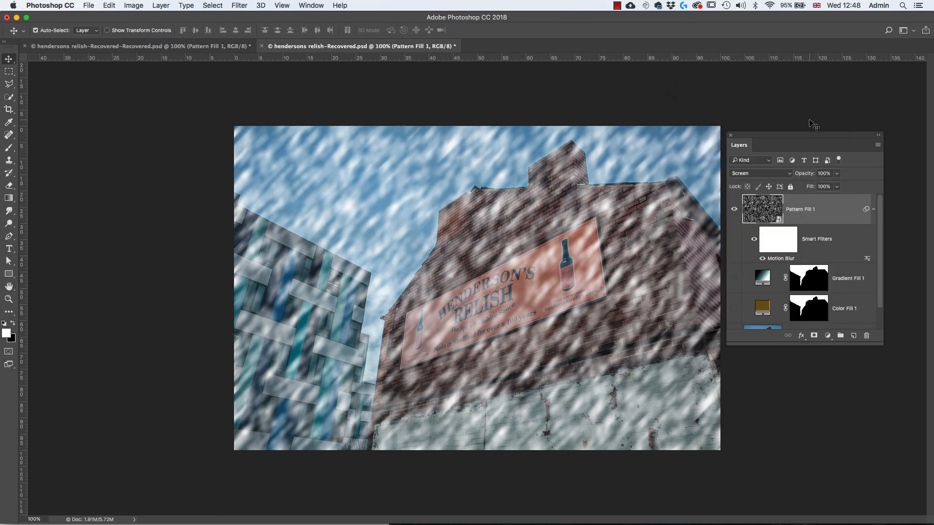
# Step: Lower the blurred pattern layer's opacity to 61%
pyautogui.click(836, 174)
pyautogui.moveTo(838, 188); pyautogui.dragTo(822, 189)
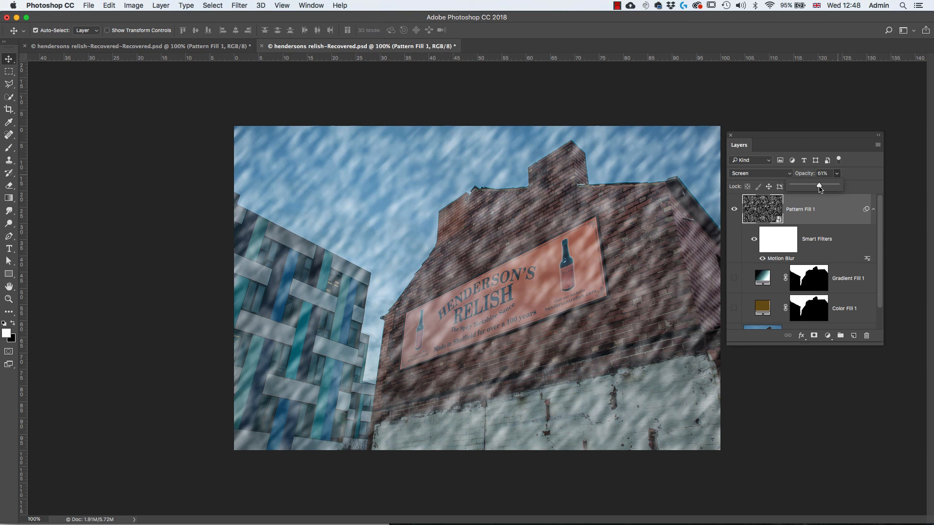
pyautogui.moveTo(820, 189); pyautogui.dragTo(820, 189)
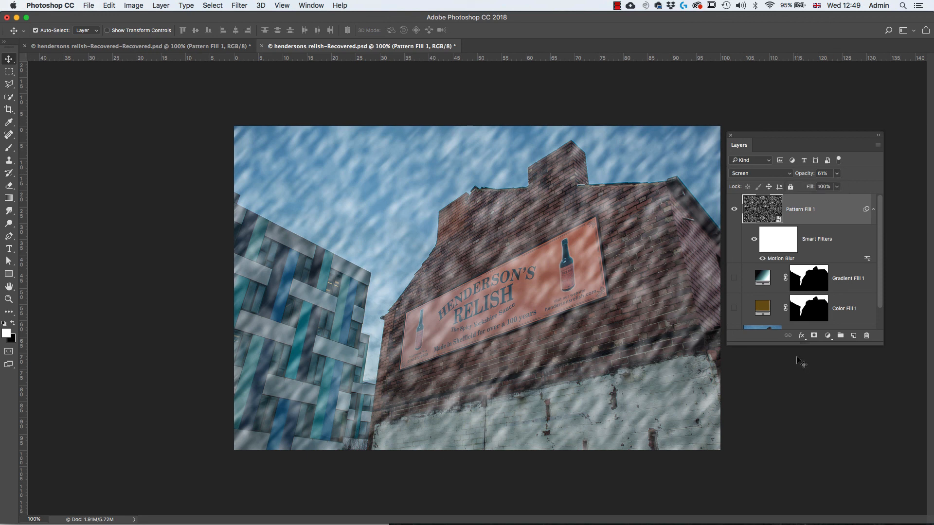